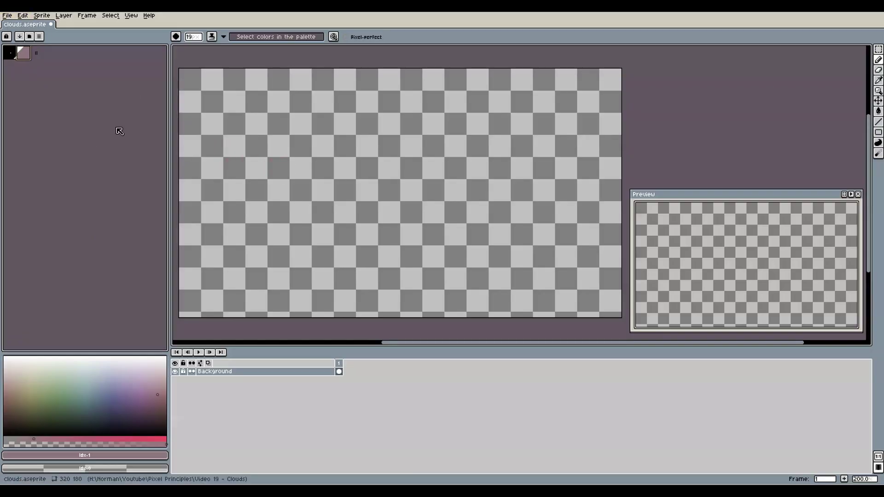
- Fill the canvas with mauve and add a purple ocean rectangle across the lower canvas
key("g")
left_click(339, 186)
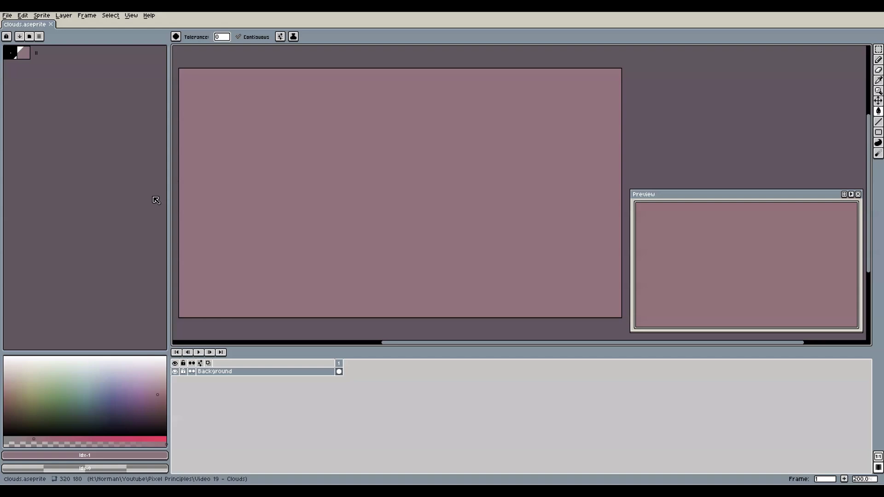
right_click(240, 372)
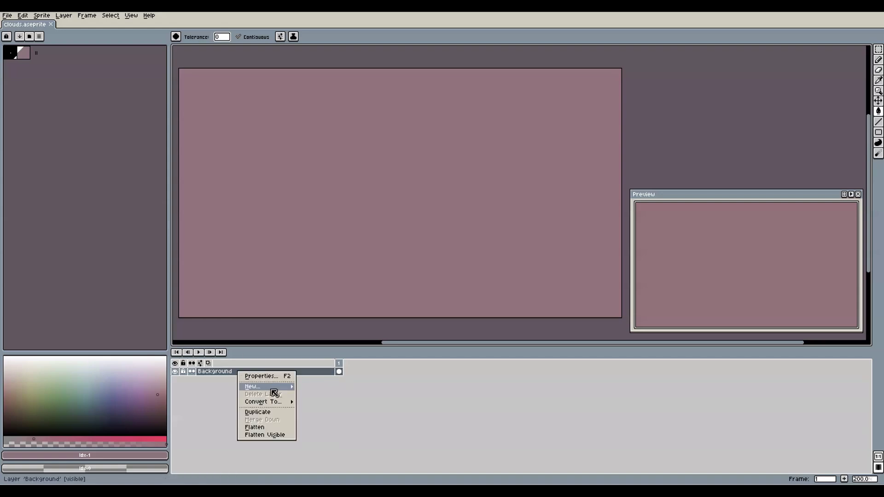
mouse_move(291, 388)
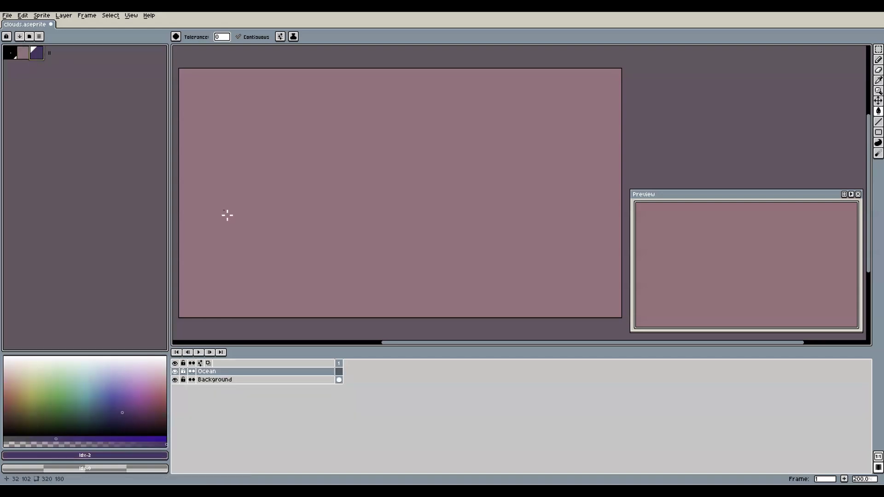
key("u")
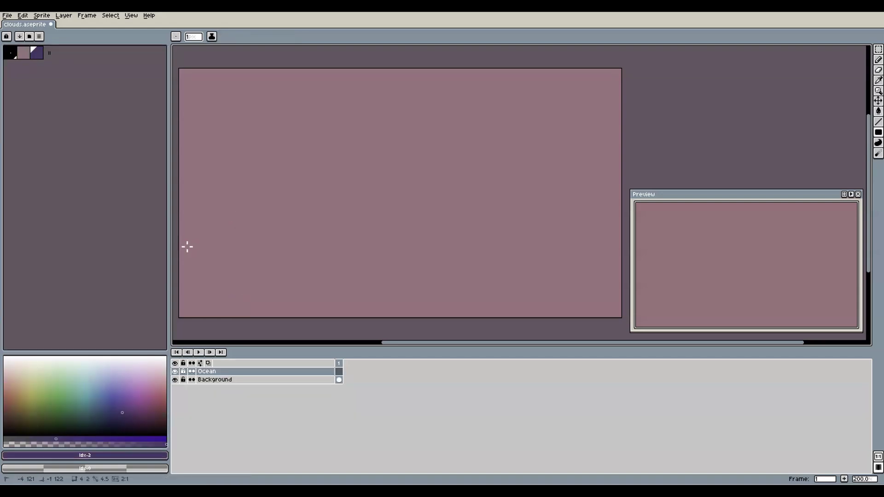
left_click_drag(188, 246, 622, 323)
left_click_drag(389, 206, 389, 212)
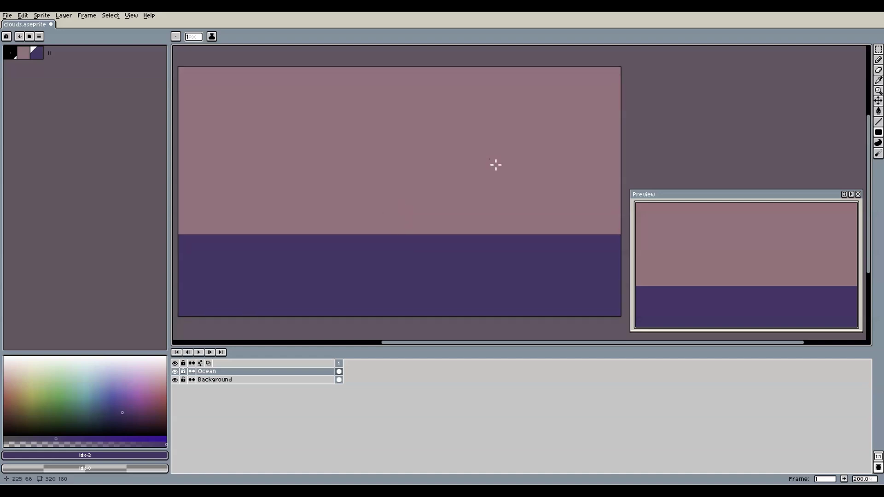
- Add a new layer above Ocean named 'Cloud'
right_click(210, 372)
mouse_move(258, 389)
left_click(289, 389)
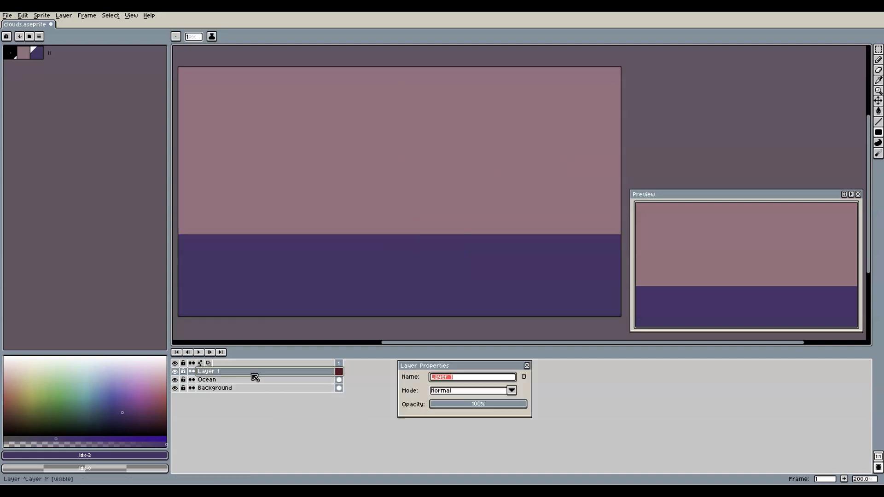
type("Cloud")
key("Return")
- Try a lavender brush stroke, undo it, and switch to simple ink with a smaller brush
key("b")
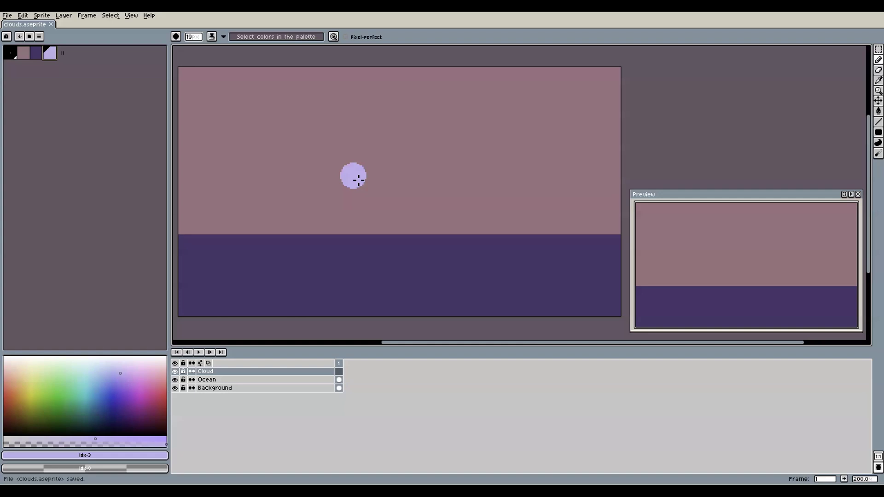
key("minus")
key("minus")
key("minus")
key("minus")
key("minus")
key("minus")
mouse_move(327, 174)
left_mouse_down()
mouse_move(335, 152)
mouse_move(417, 167)
left_mouse_up()
key("ctrl+z")
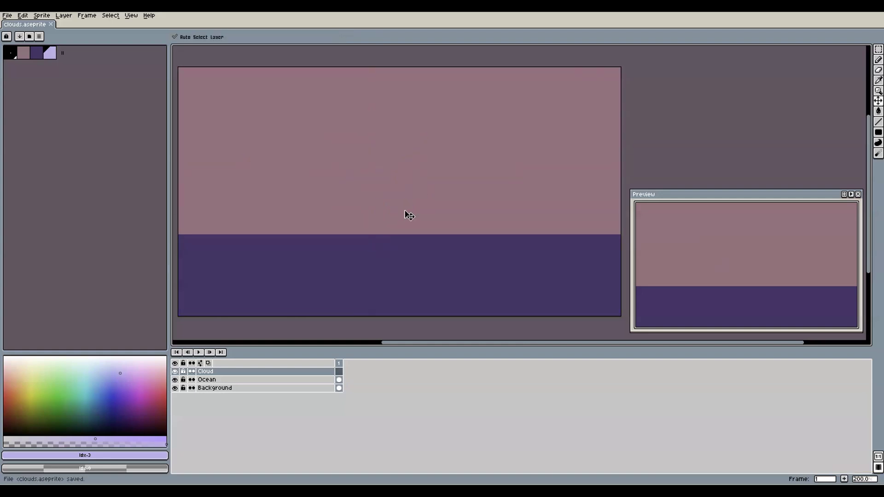
left_click(213, 37)
left_click(232, 46)
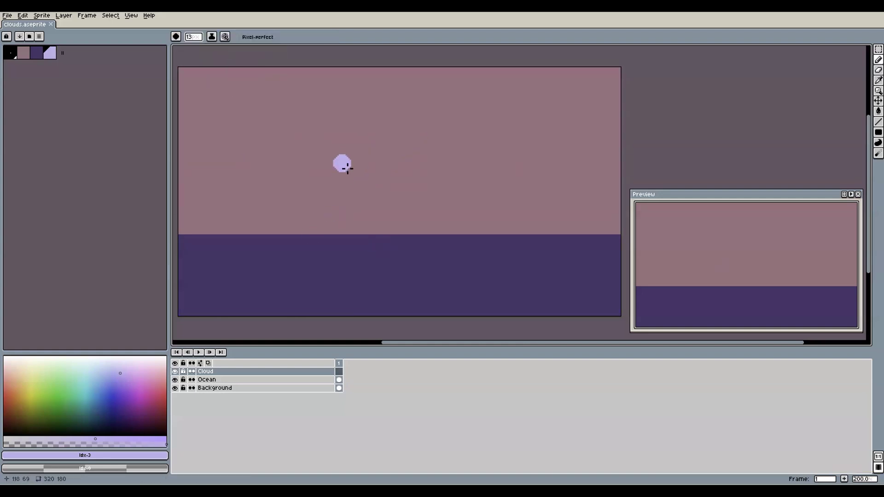
key("minus")
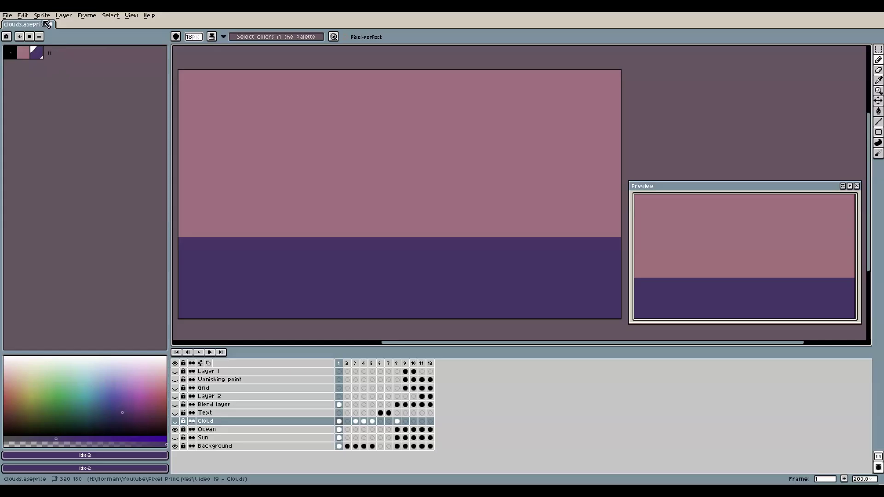
left_click(42, 15)
left_click(51, 61)
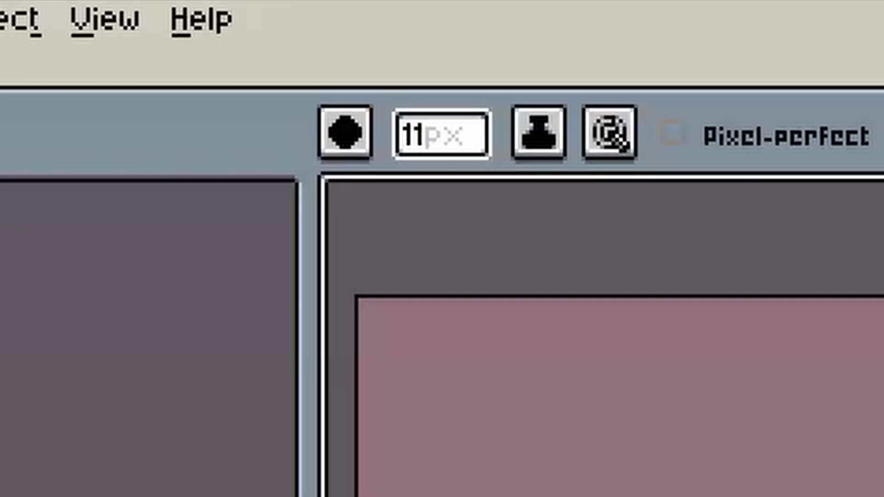
- Dab lavender to fill out the cloud's right side and flat base, undoing poor bumps
left_click(334, 162)
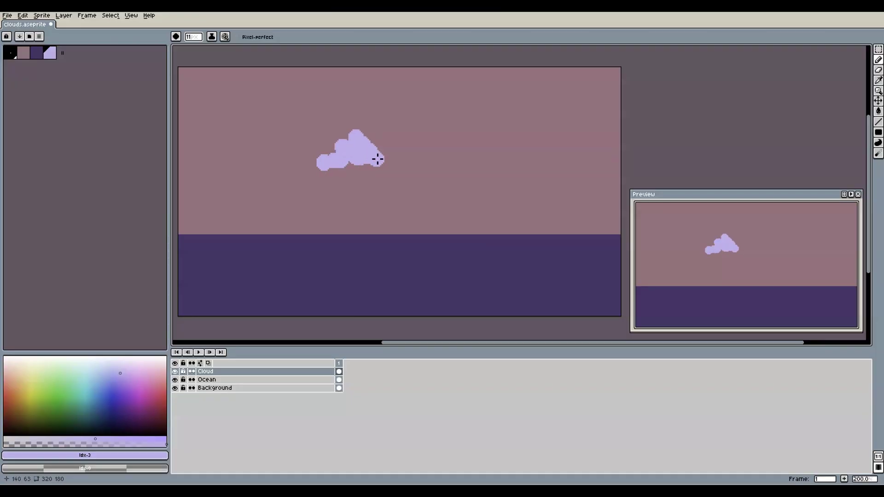
mouse_move(407, 169)
left_mouse_down()
mouse_move(341, 170)
mouse_move(396, 169)
left_mouse_up()
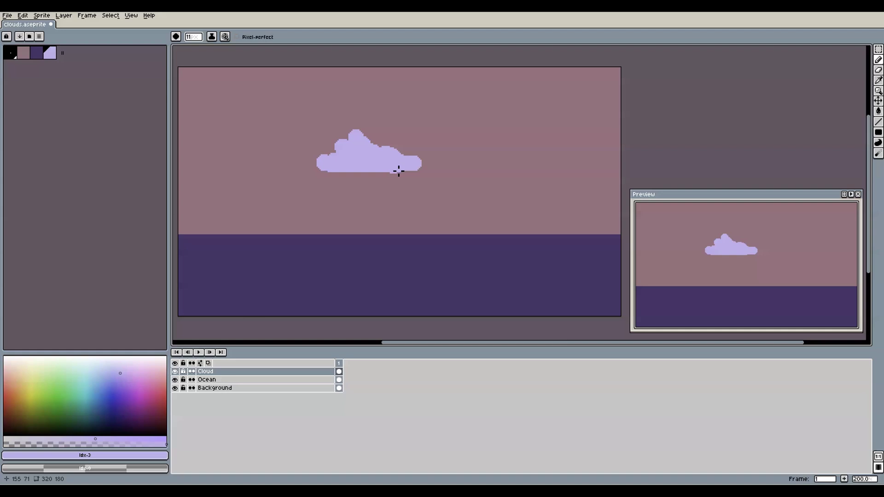
key("v")
key("b")
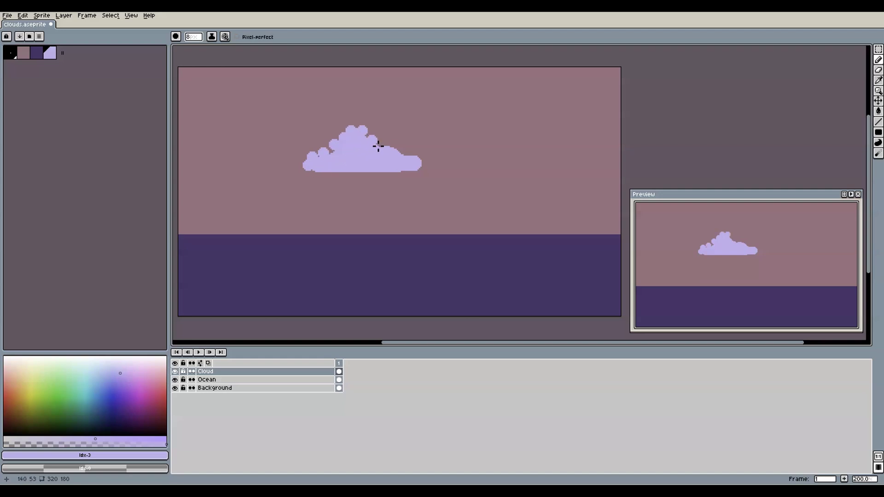
key("ctrl+z")
key("ctrl+z")
key("ctrl+z")
key("ctrl+z")
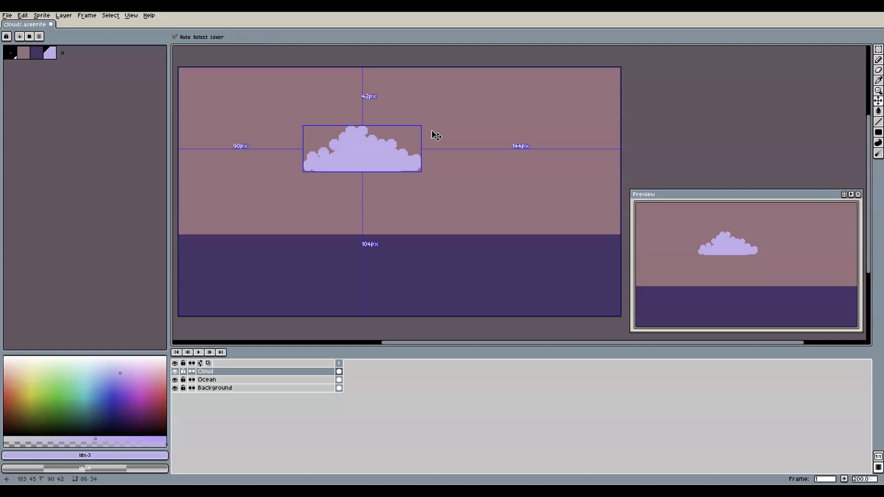
key("minus")
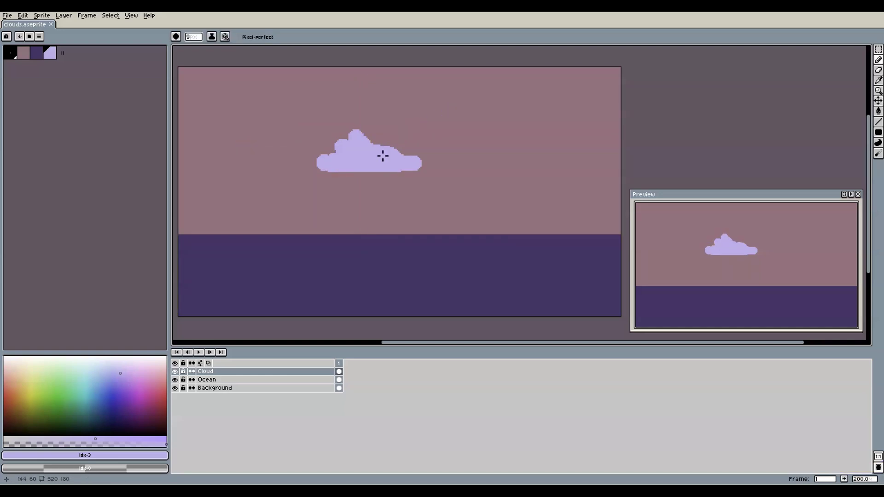
- Paint a tall peak on the cloud's left and a thin streak trailing right from its base
left_click_drag(327, 159, 355, 126)
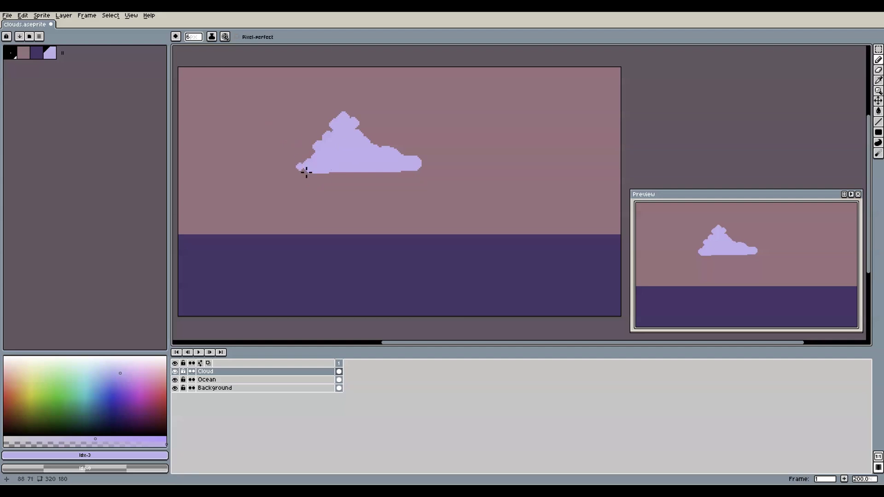
key("plus")
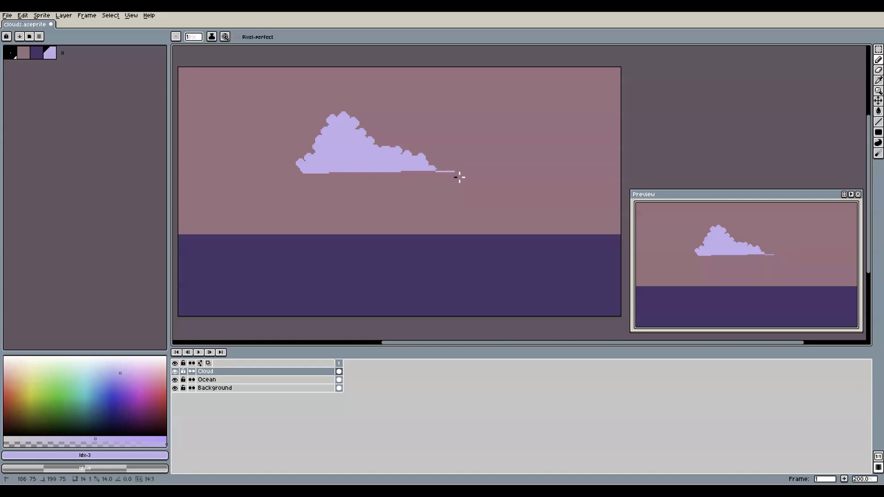
left_click_drag(334, 178, 445, 177)
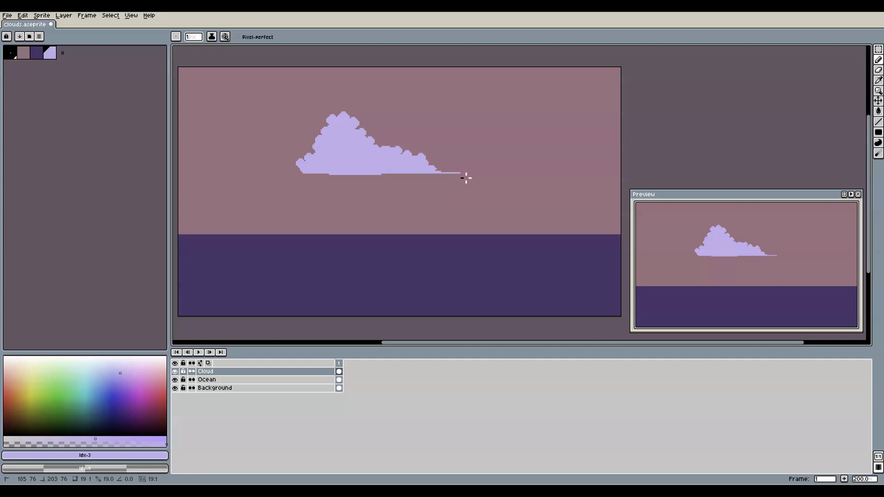
- Draw another straight streak along the cloud's bottom with the Line tool
key("e")
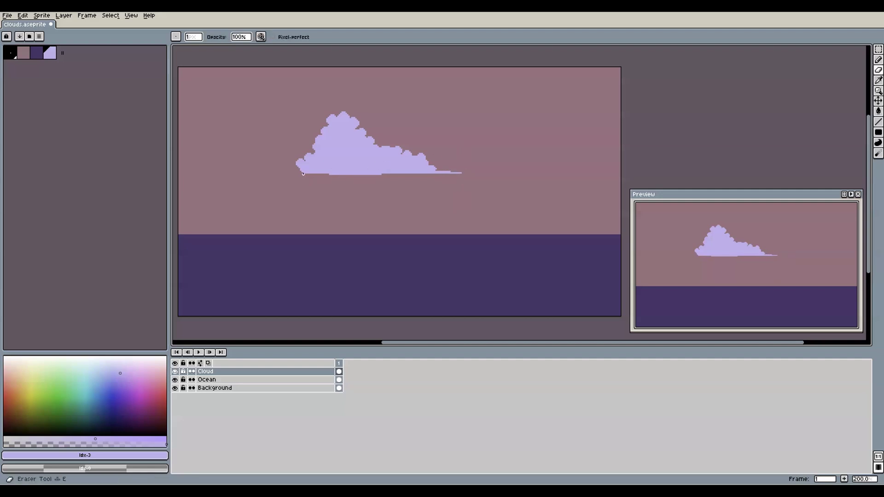
key("l")
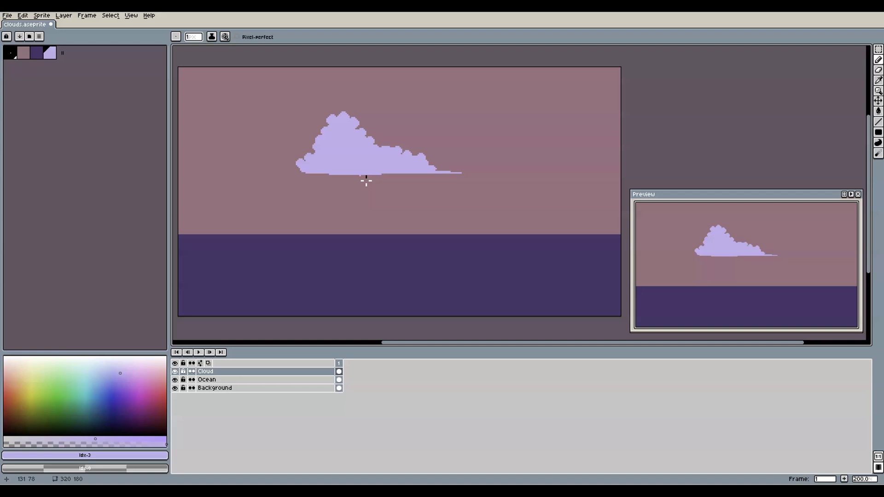
left_click_drag(365, 179, 402, 180)
- Shrink the pencil to 1 px and save clouds.aseprite
key("e")
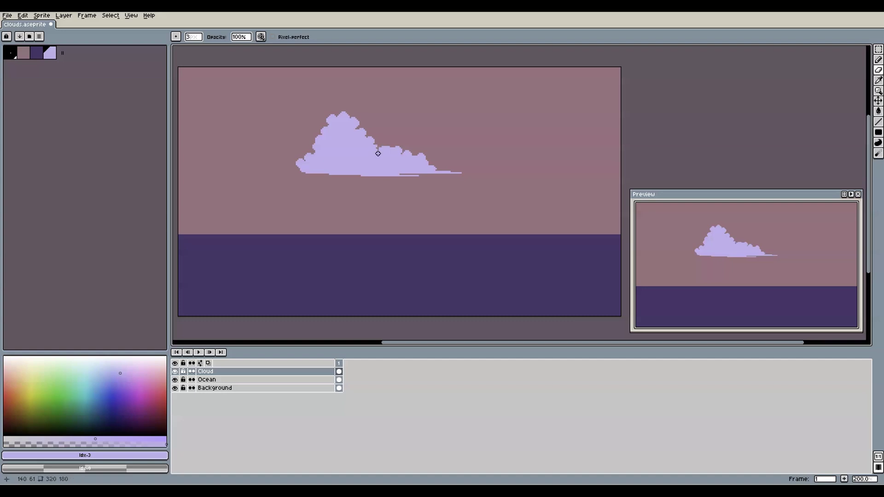
key("b")
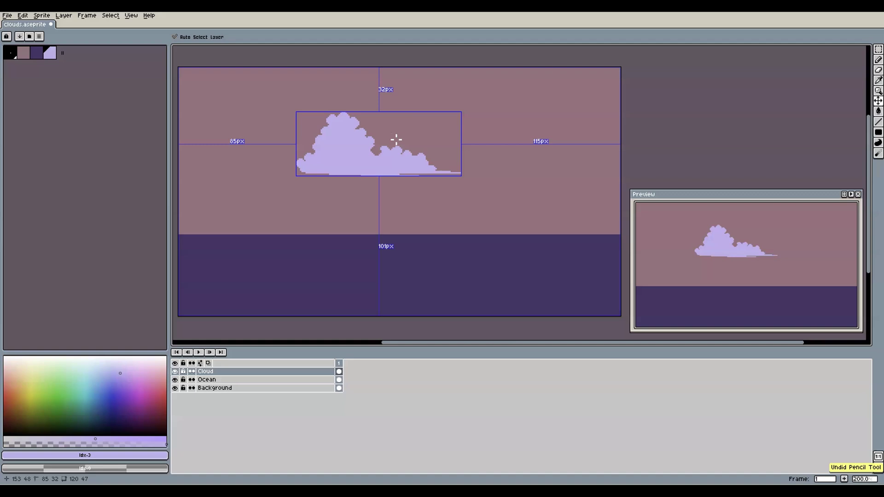
key("minus")
key("minus")
key("minus")
key("e")
key("b")
key("e")
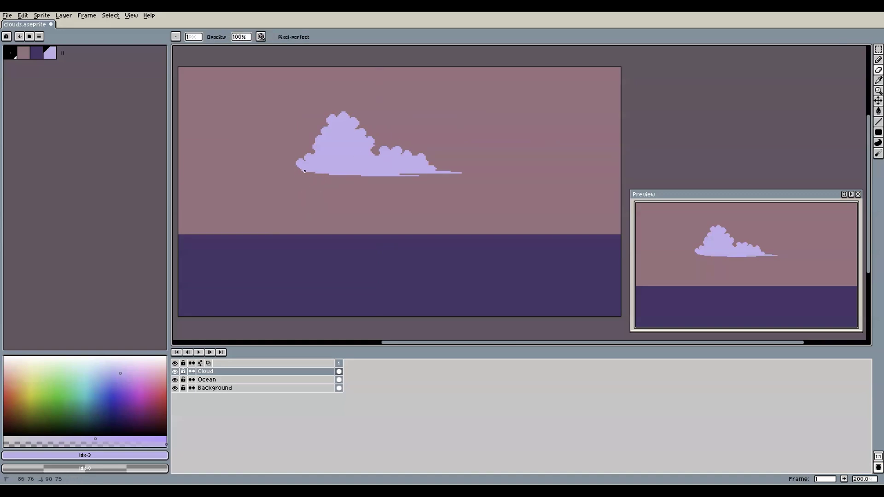
key("ctrl+s")
key("ctrl+s")
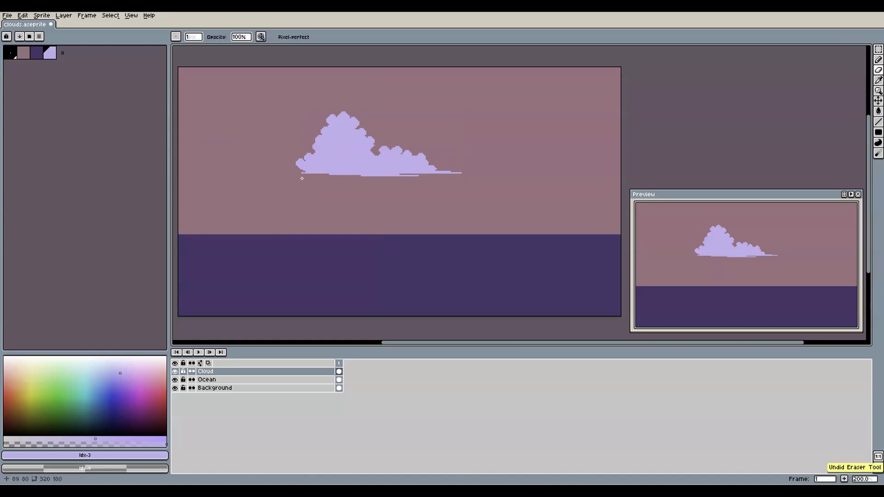
- Undo the stray eraser stroke and set the pencil to a 4 px brush
key("b")
key("plus")
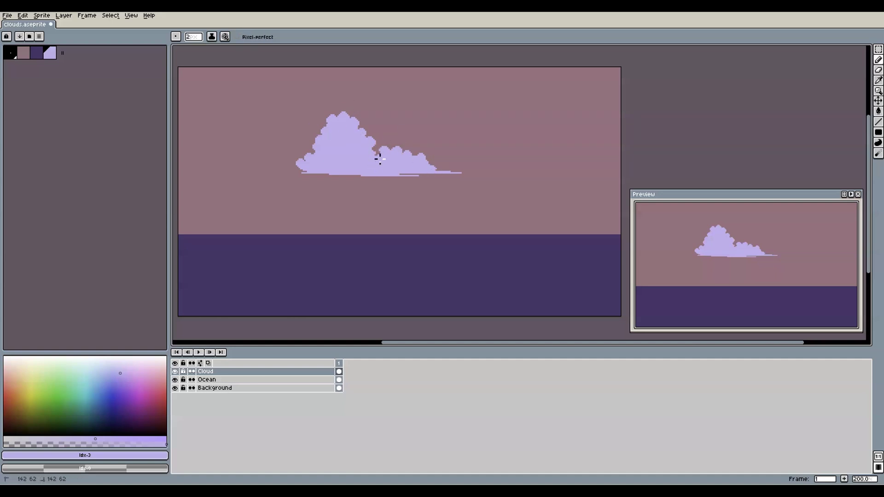
key("plus")
key("e")
key("b")
key("e")
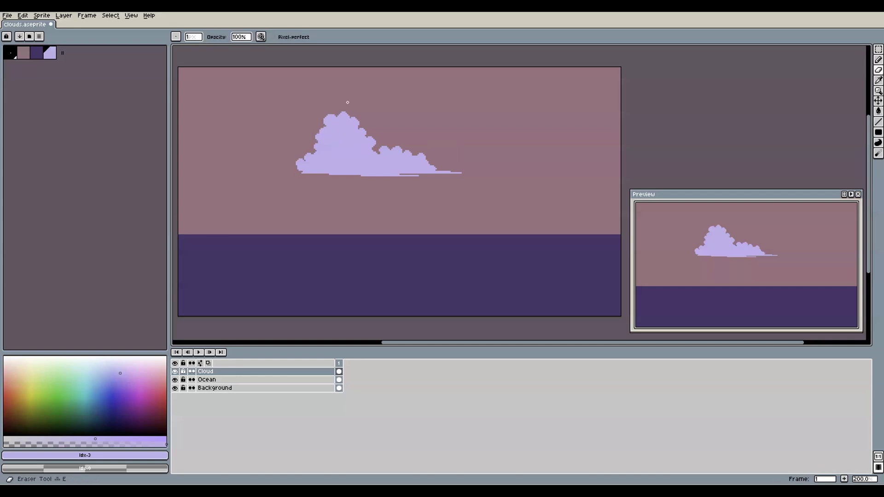
key("b")
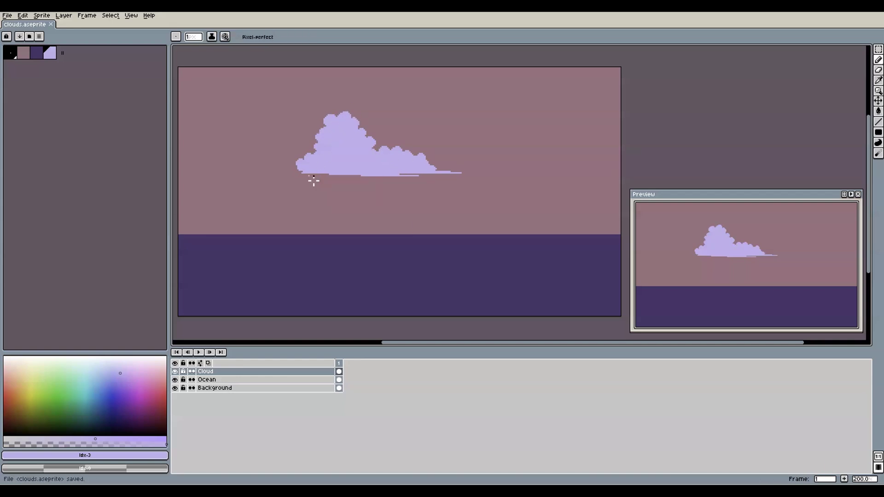
key("e")
key("ctrl+z")
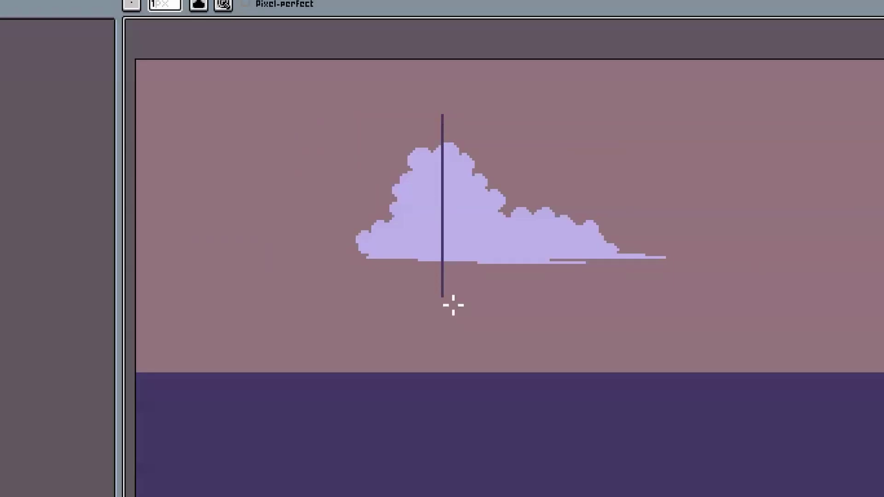
key("e")
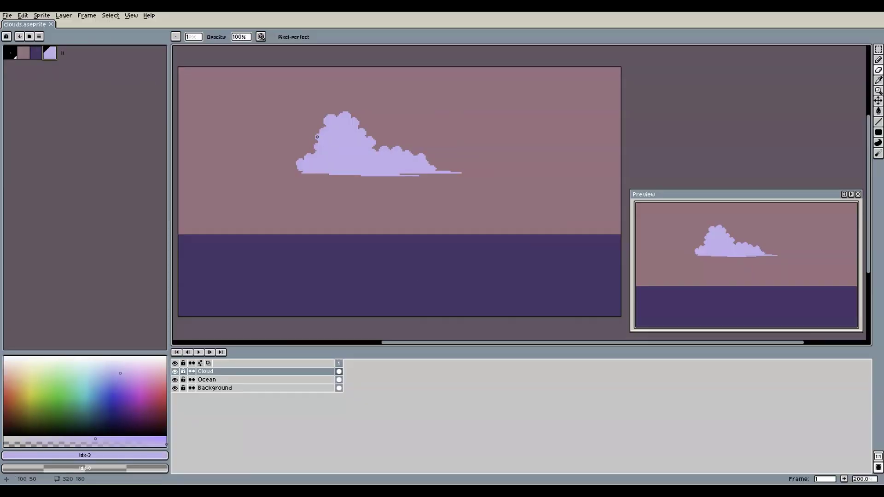
key("b")
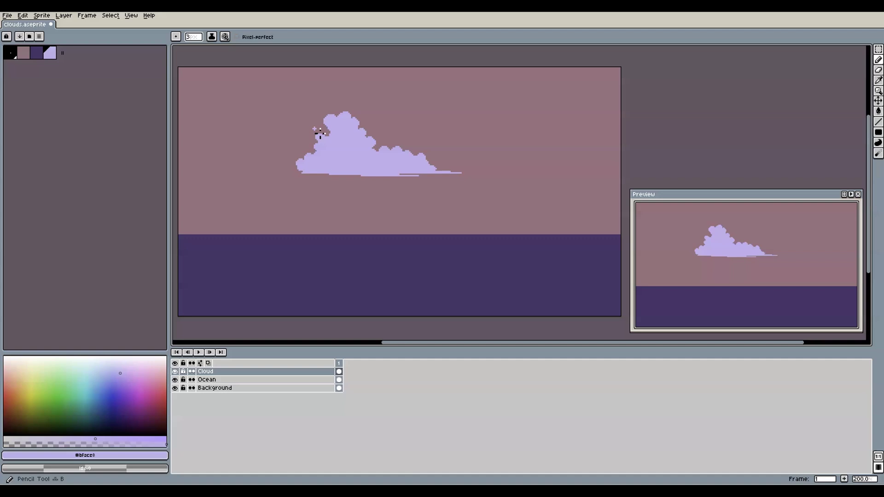
key("plus")
key("plus")
key("plus")
- Add a small lavender dot at the cloud's top-left and save the file
key("m")
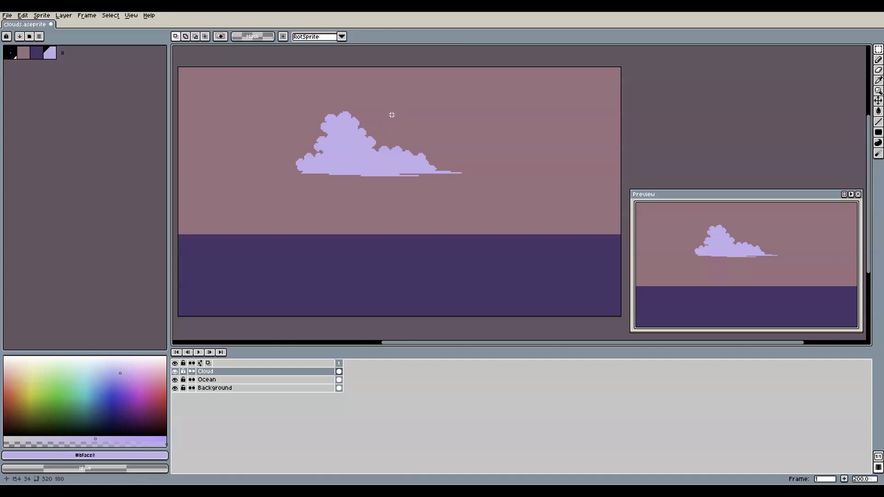
key("b")
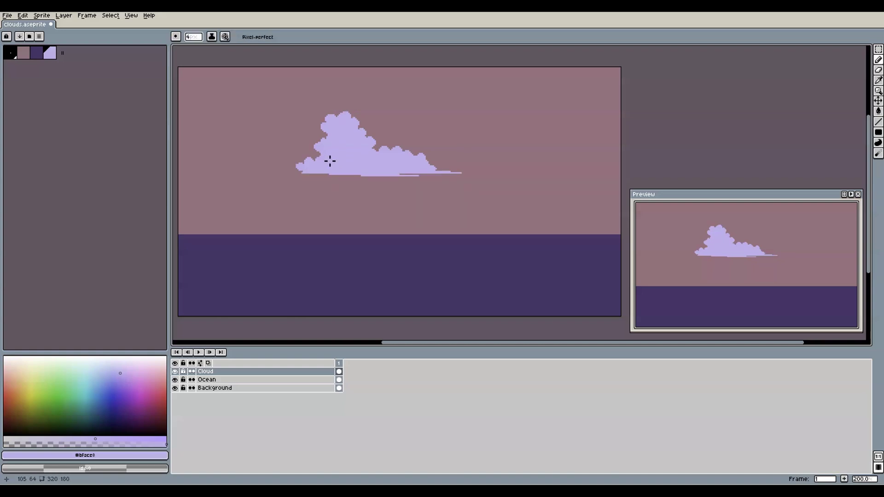
left_click(327, 113)
key("ctrl+s")
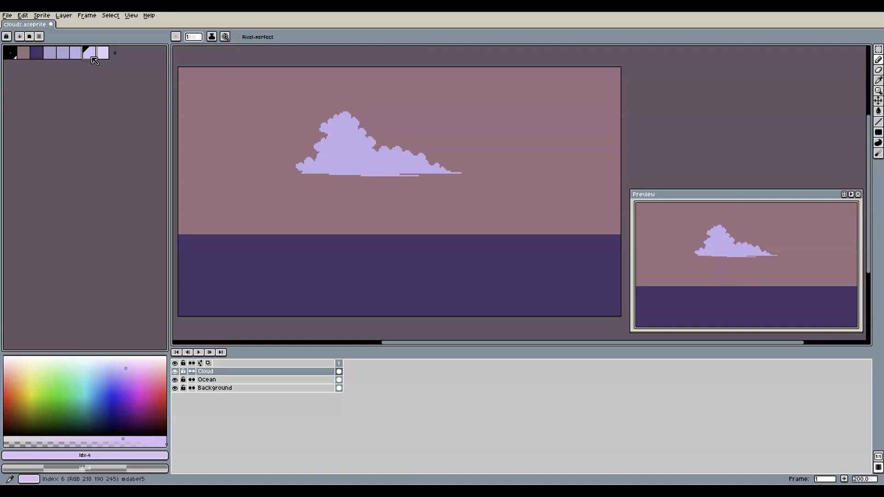
- Drag the lavender palette swatches into dark-to-light order
left_click(49, 53)
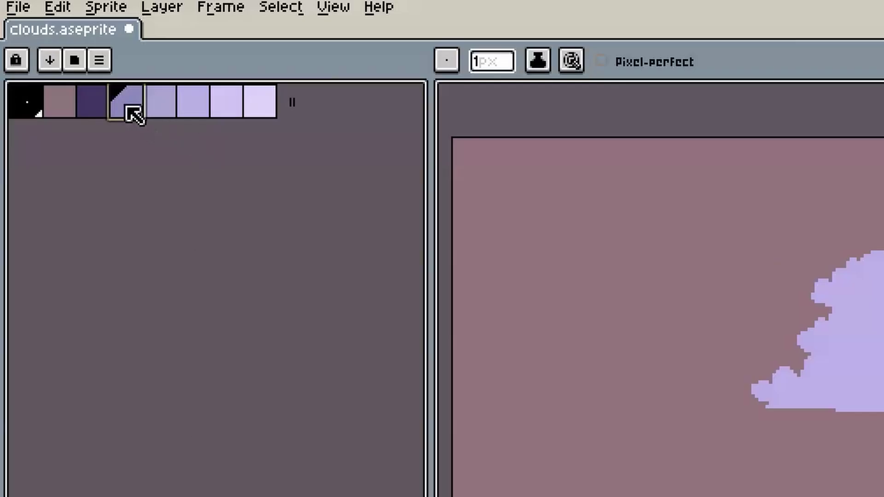
left_click_drag(132, 112, 267, 110)
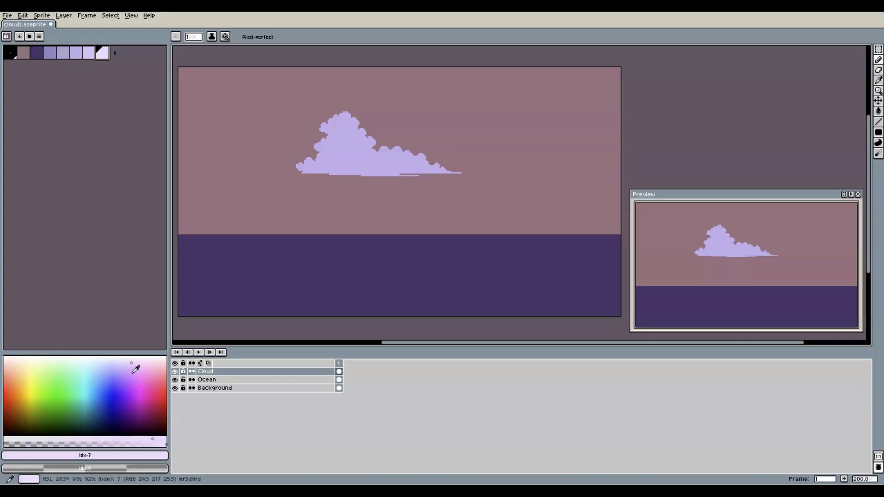
left_click(159, 101)
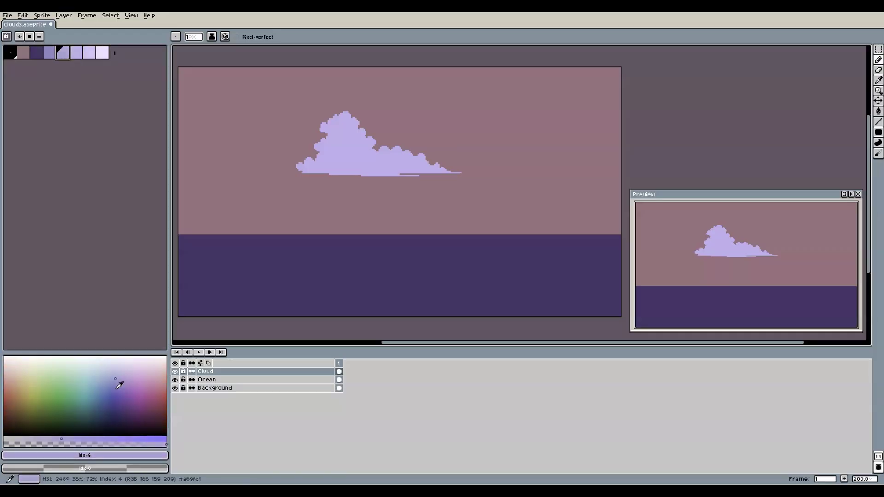
key("[")
key("g")
key("]")
key("]")
key("]")
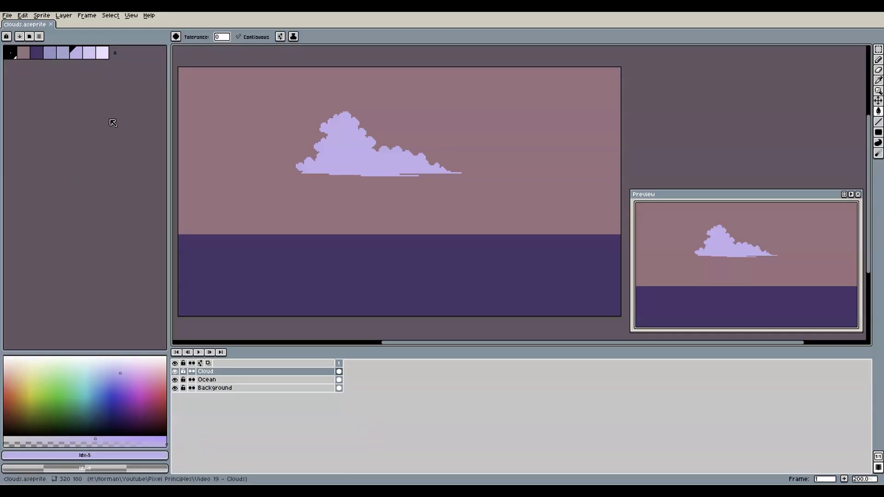
- Step through palette colours 3 to 6 to check the ramp, then save
left_click(67, 55)
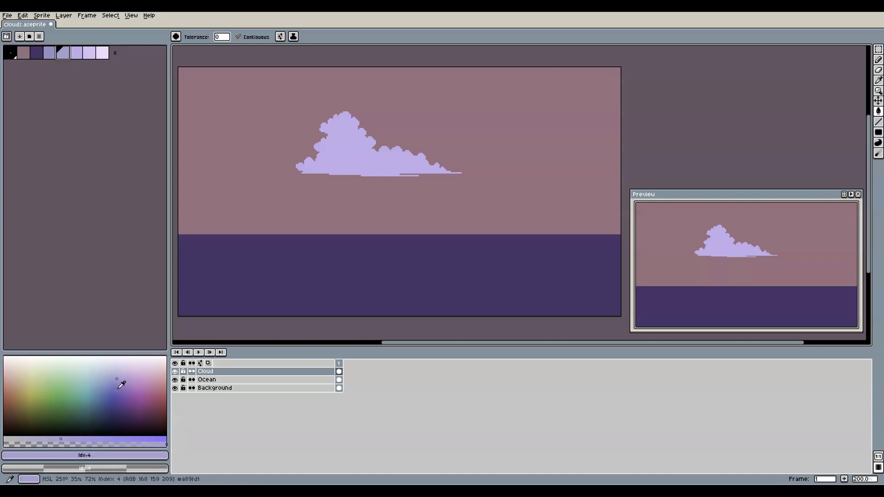
key("bracketright")
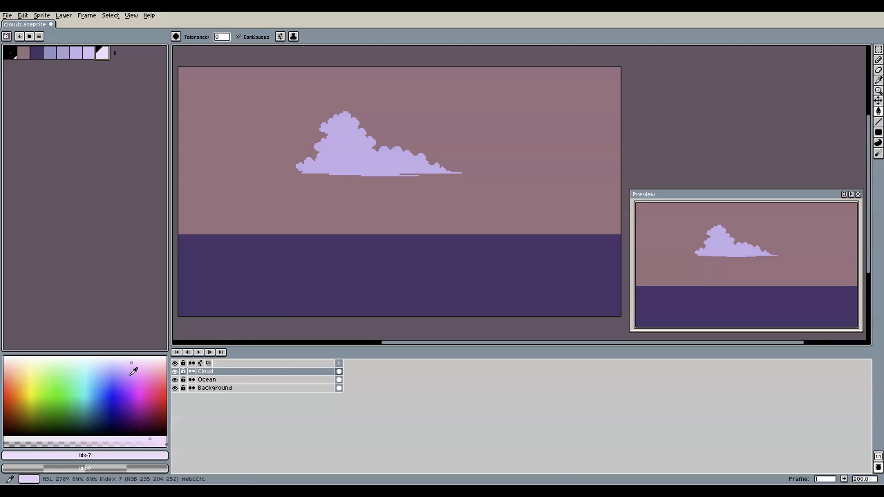
left_click(49, 56)
key("bracketright")
key("bracketright")
key("bracketright")
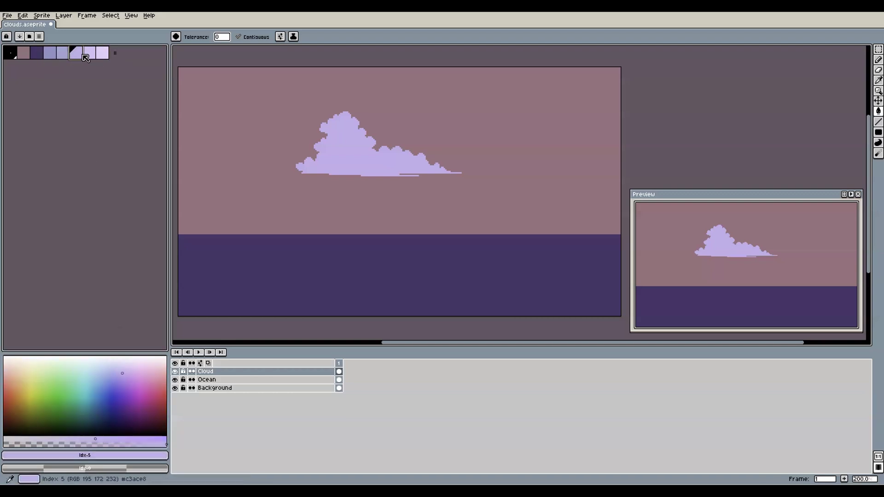
key("bracketleft")
key("ctrl+s")
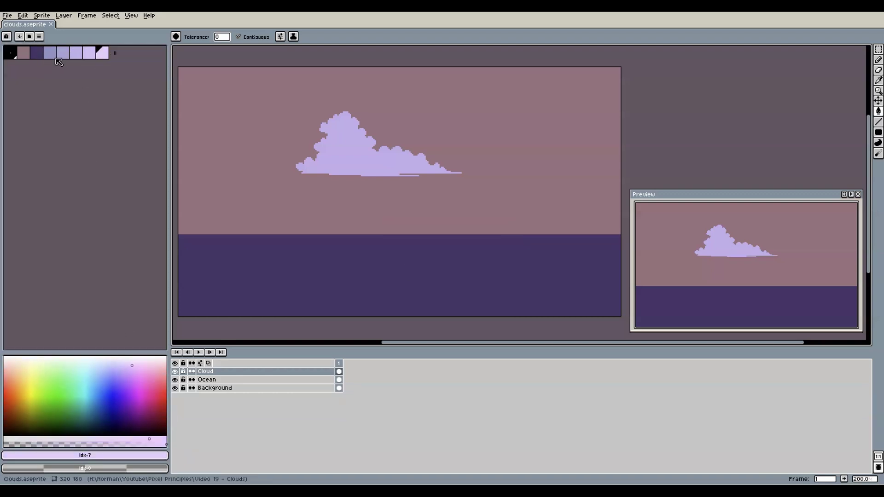
- Return to the brush with palette colour 5 selected
key("bracketleft")
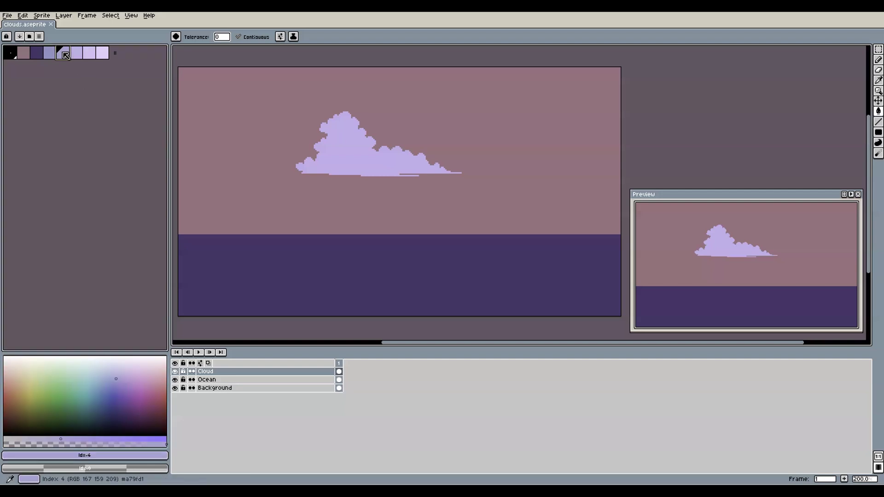
key("b")
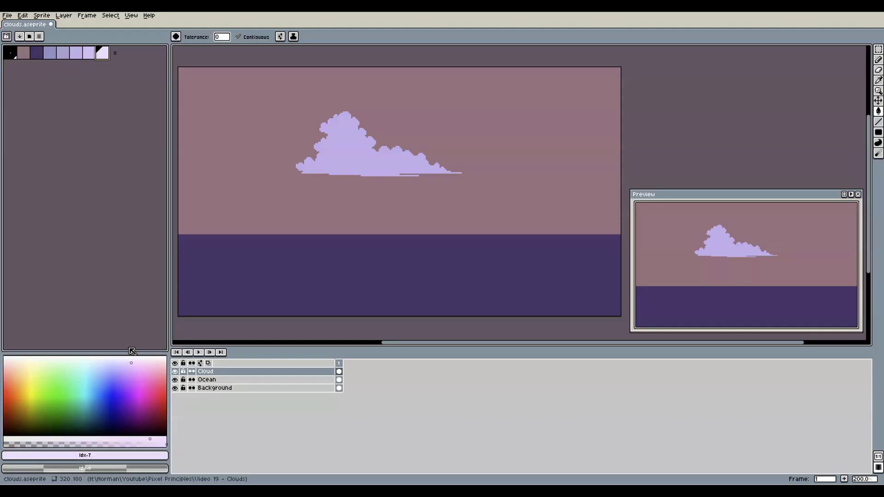
left_click(48, 53)
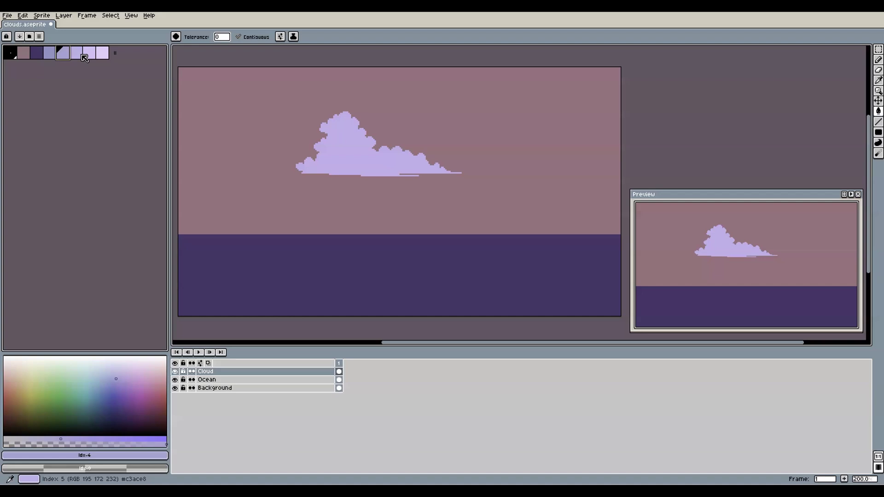
left_click(88, 53)
key("bracketleft")
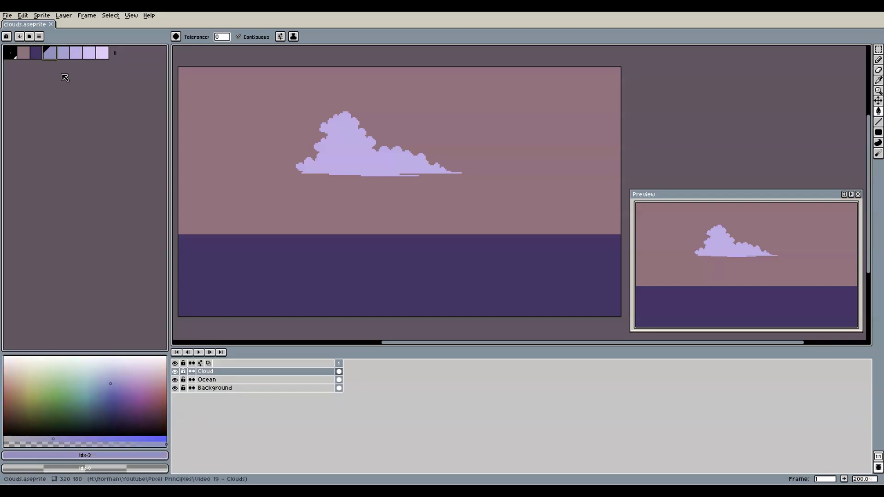
- Set Shading ink over palette colours 4–5 with a 7 px brush
key("bracketleft")
key("b")
left_click(212, 37)
left_click(228, 86)
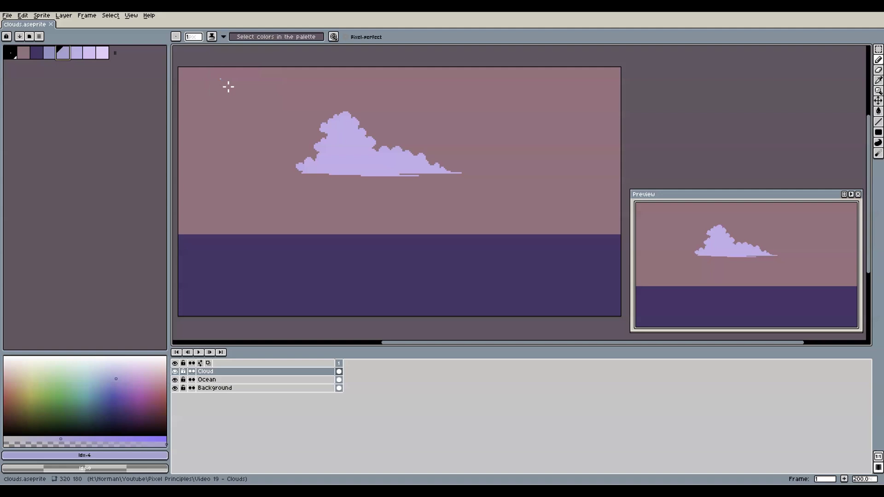
key("e")
left_click(74, 53)
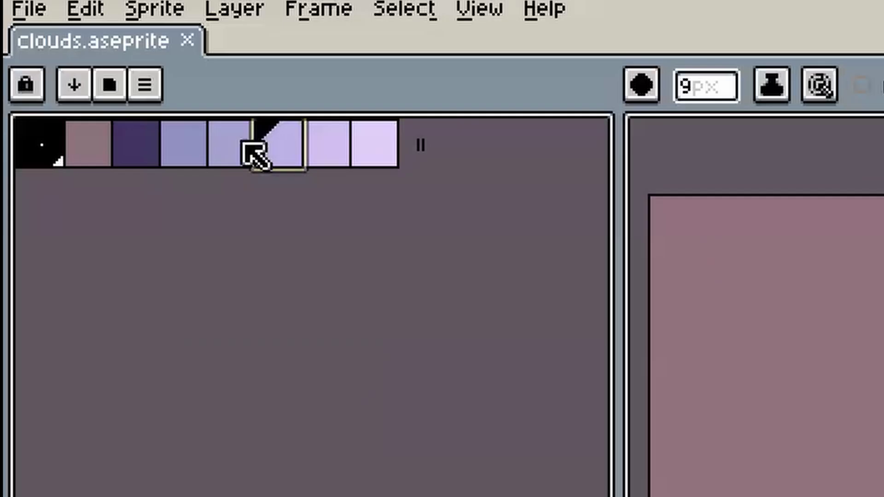
left_click_drag(243, 142, 290, 162)
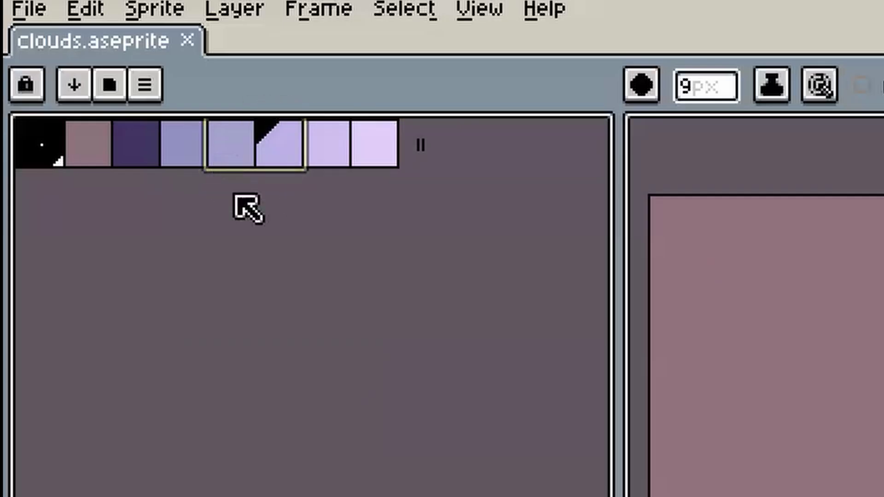
left_click(771, 90)
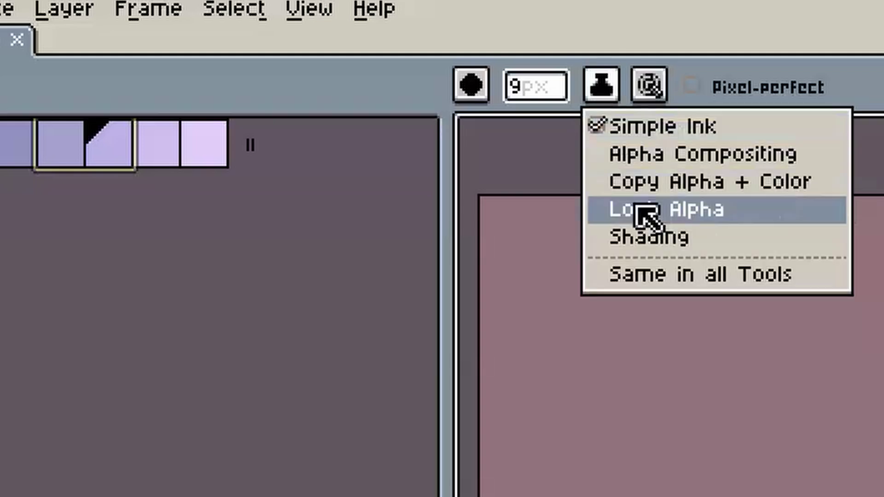
left_click(646, 237)
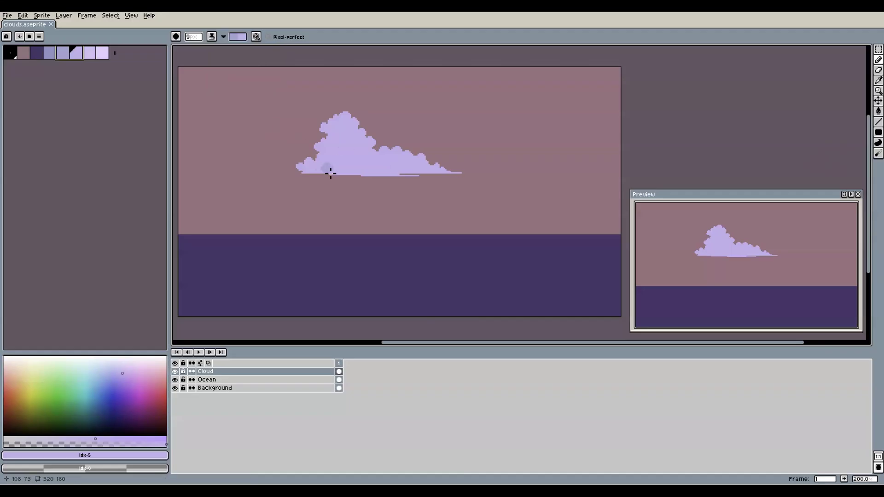
key("minus")
key("minus")
- Shade the cloud's lower-left edge, lower middle and upper-left lobe, swapping colours with a 5 px brush
mouse_move(306, 178)
left_mouse_down()
mouse_move(344, 164)
mouse_move(384, 162)
left_mouse_up()
mouse_move(343, 131)
left_mouse_down()
mouse_move(344, 147)
mouse_move(410, 167)
mouse_move(400, 172)
left_mouse_up()
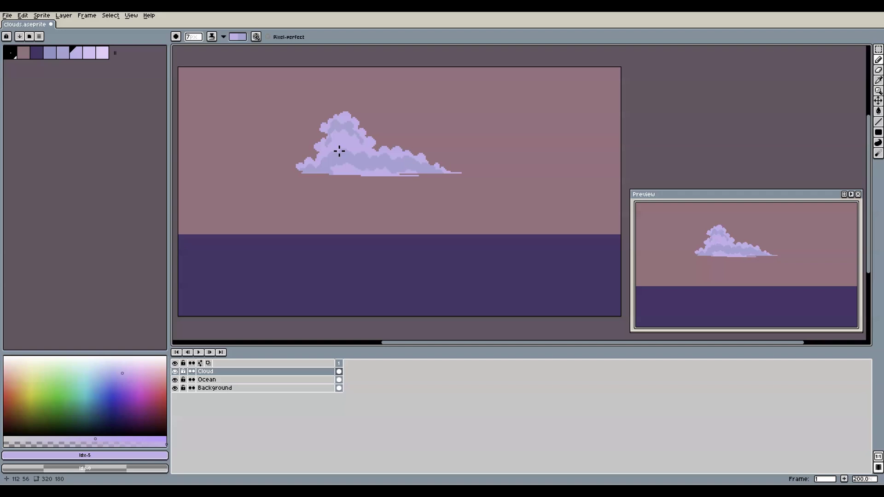
key("x")
key("x")
key("x")
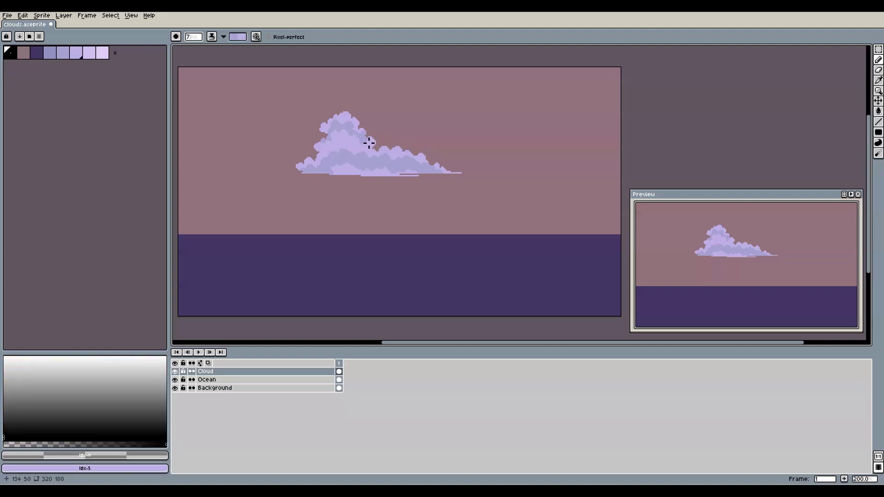
key("x")
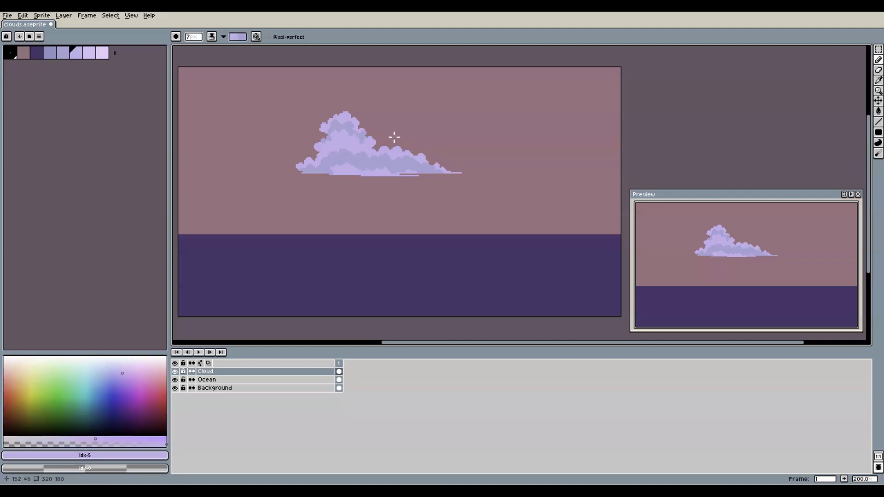
key("minus")
key("minus")
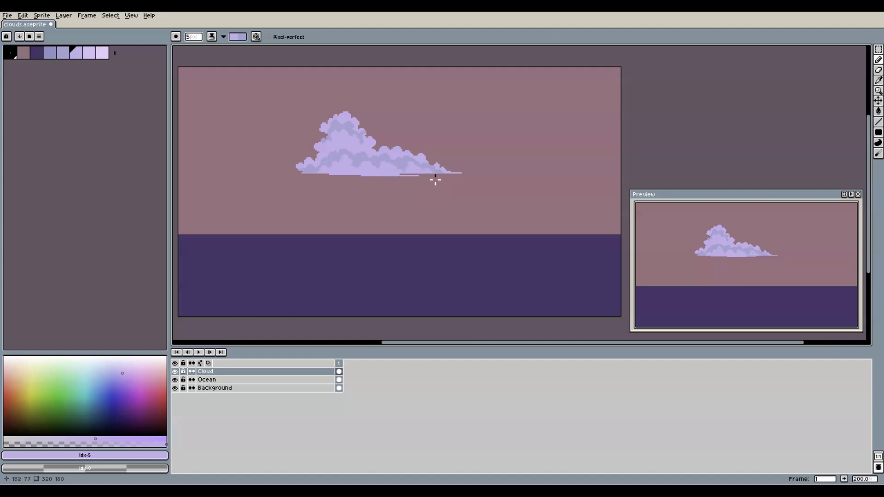
key("x")
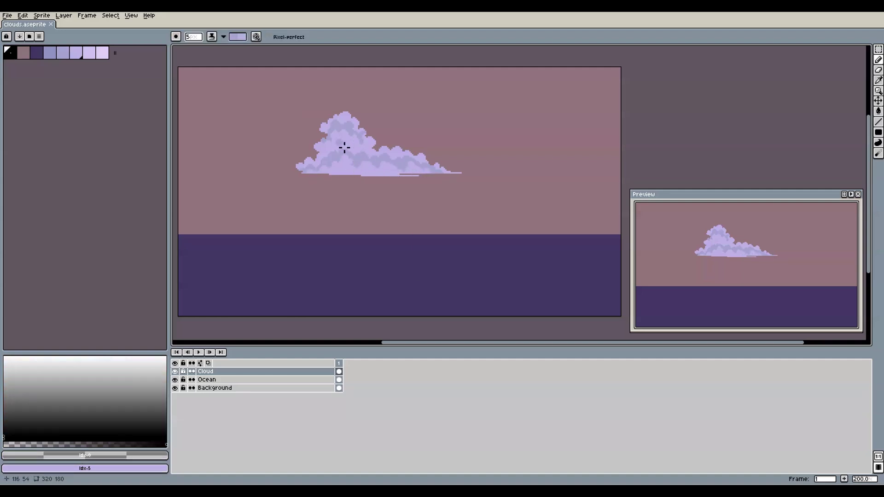
key("minus")
key("minus")
key("x")
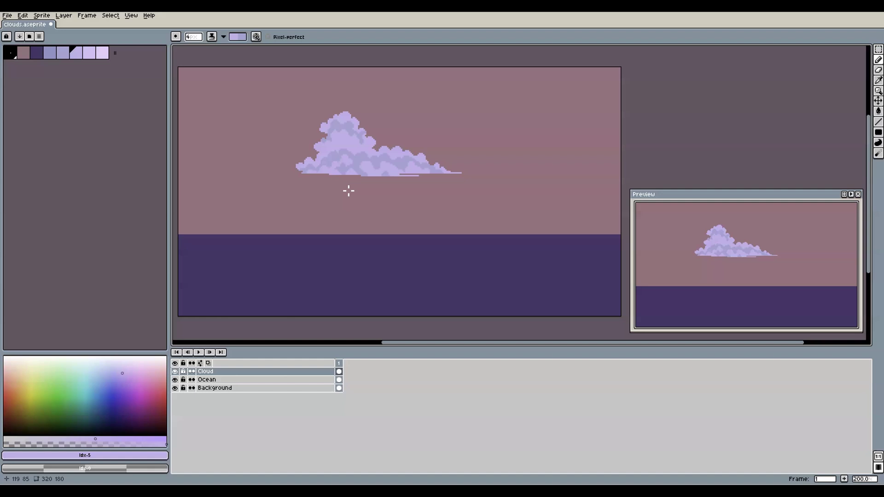
key("x")
key("x")
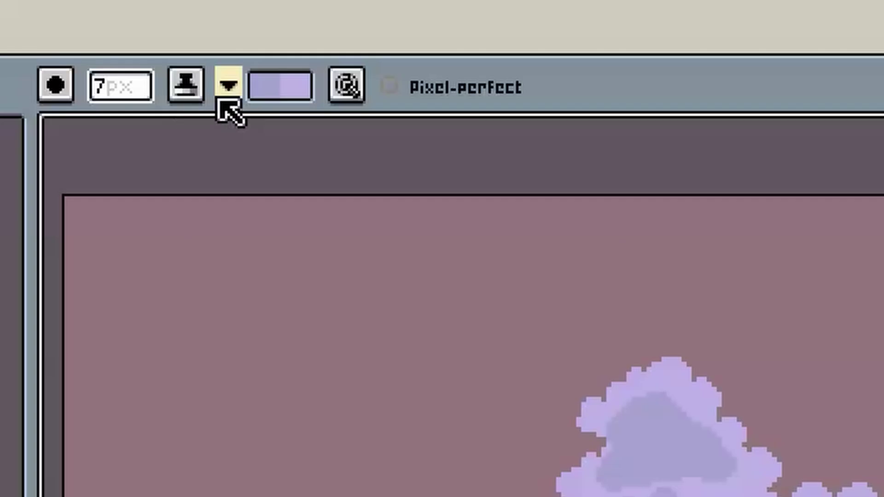
- Dab fine 2 px shading touches across the cloud, toggling the two colours, and save
left_click(223, 37)
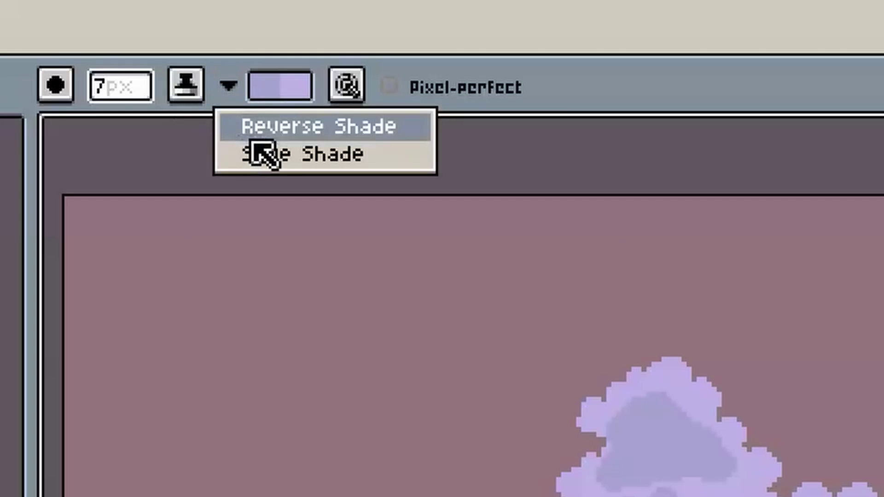
left_click(260, 154)
key("x")
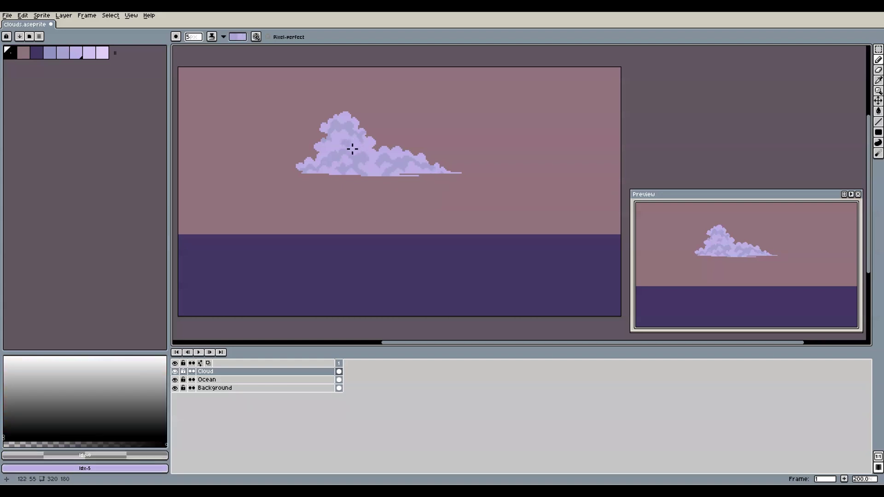
key("minus")
key("minus")
key("minus")
key("x")
key("x")
key("x")
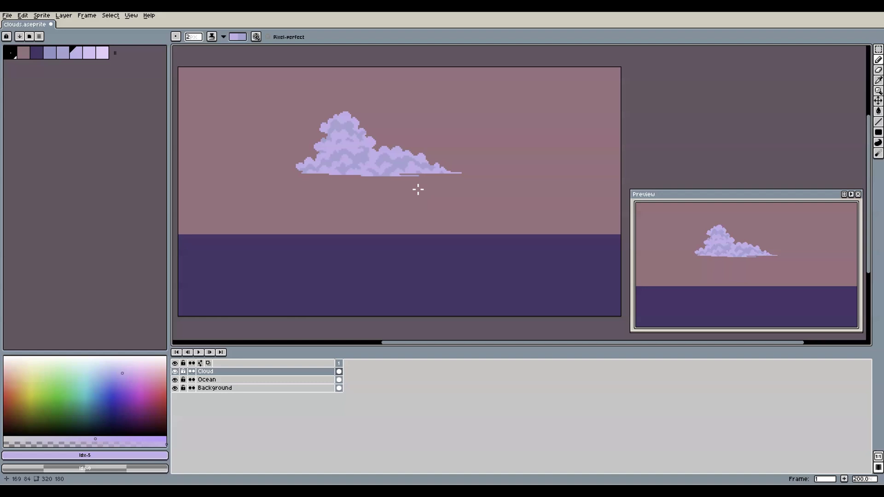
key("x")
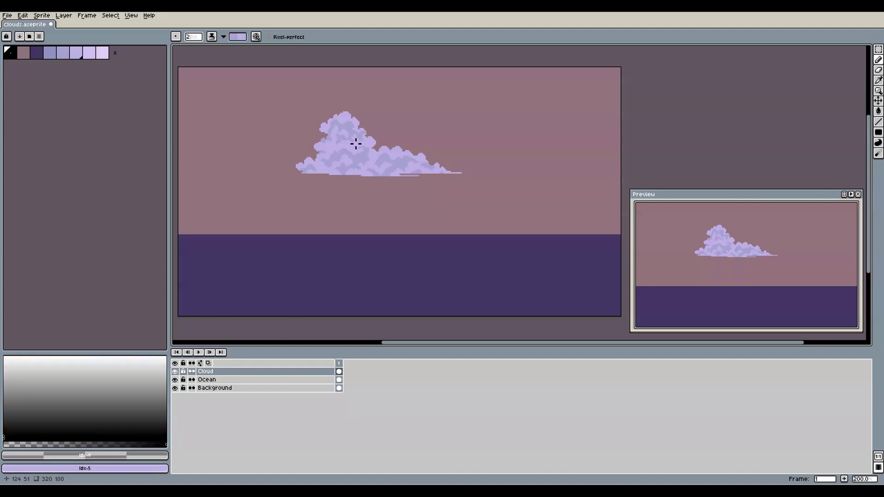
key("x")
key("x")
key("x")
key("x")
key("ctrl+s")
key("bracketleft")
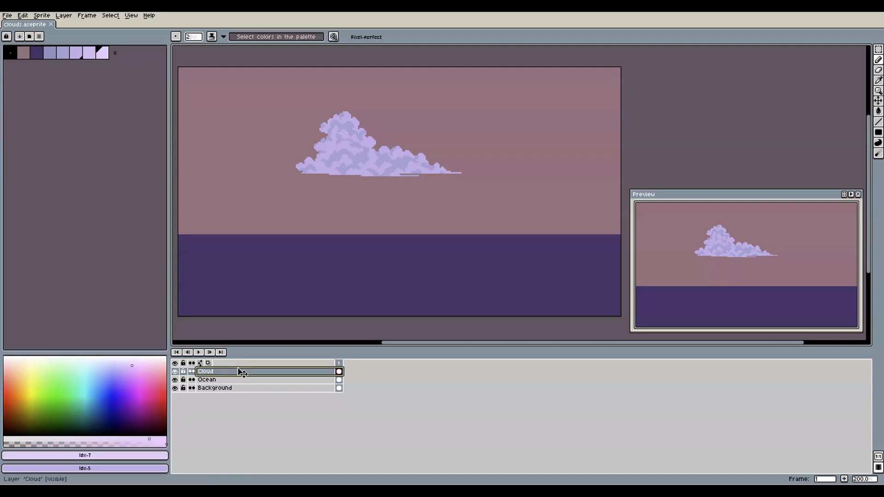
- Create a new layer named 'Sun'
key("shift+n")
double_click(240, 372)
type("Sun")
key("Return")
- Stamp a 57 px pale sun circle at the horizon, move Sun below Ocean, and save
key("plus")
key("plus")
key("plus")
key("plus")
key("plus")
key("plus")
key("plus")
key("plus")
key("plus")
key("plus")
key("plus")
key("plus")
key("plus")
key("plus")
key("plus")
key("plus")
key("plus")
key("plus")
key("plus")
key("plus")
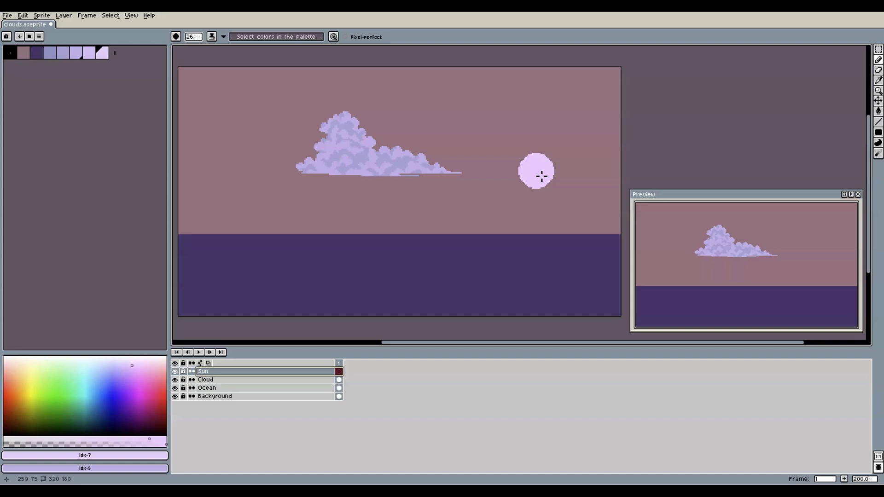
key("plus")
key("plus")
key("plus")
key("plus")
key("plus")
key("plus")
key("plus")
key("plus")
key("plus")
key("plus")
key("plus")
key("plus")
key("plus")
key("plus")
key("plus")
key("plus")
key("plus")
key("plus")
key("plus")
key("plus")
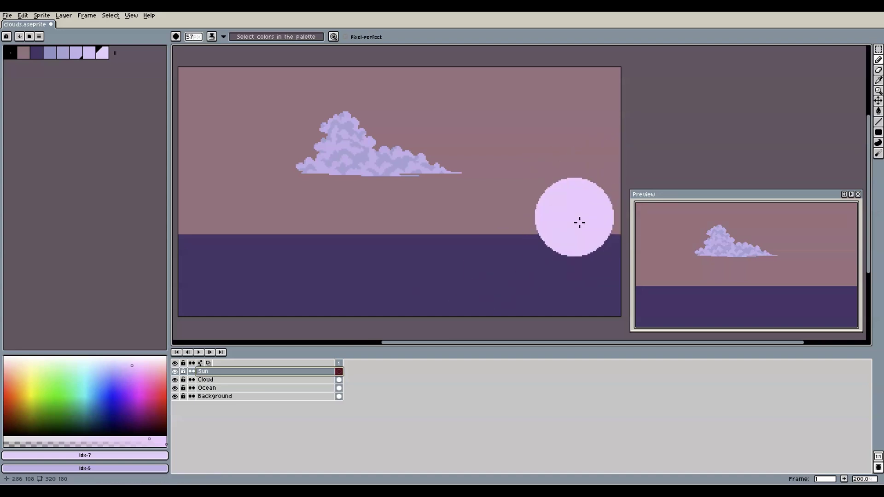
left_click(553, 216)
mouse_move(202, 371)
left_mouse_down()
mouse_move(189, 389)
mouse_move(203, 388)
left_mouse_up()
key("ctrl+s")
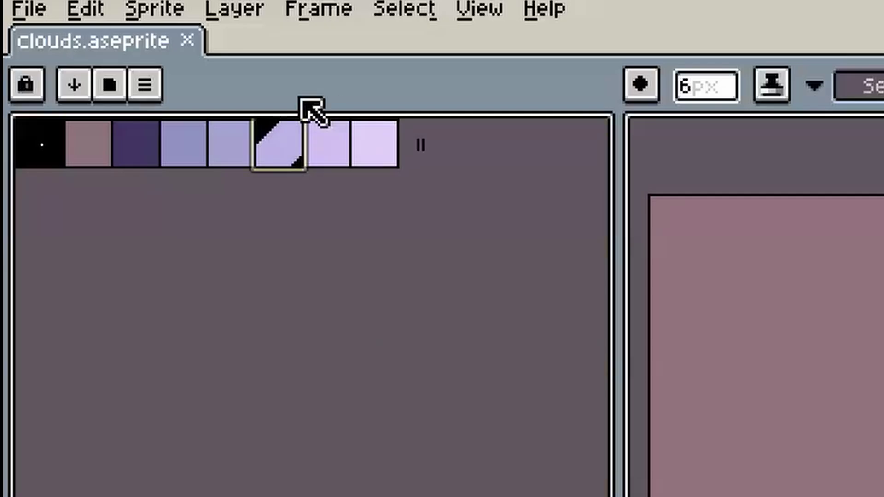
left_click(87, 48, "shift")
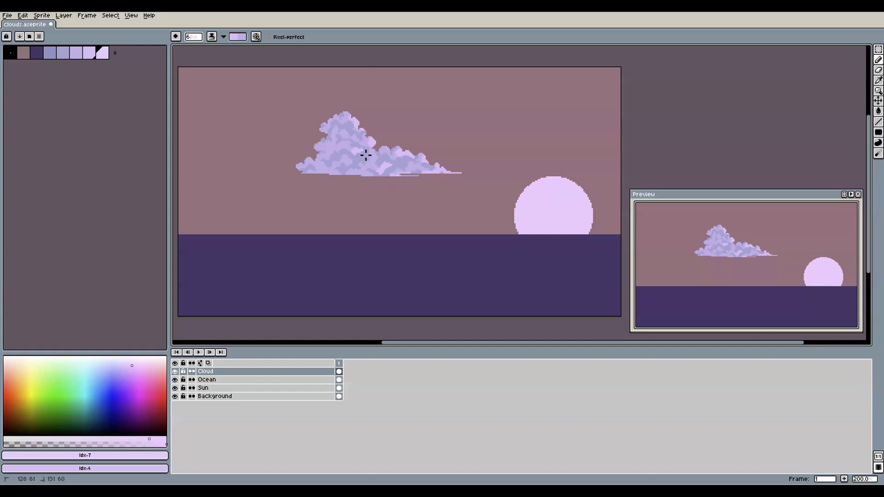
- Dab 2 px pale highlights on the cloud's upper puffs, swapping and stepping lavender shades
key("minus")
key("minus")
key("minus")
key("minus")
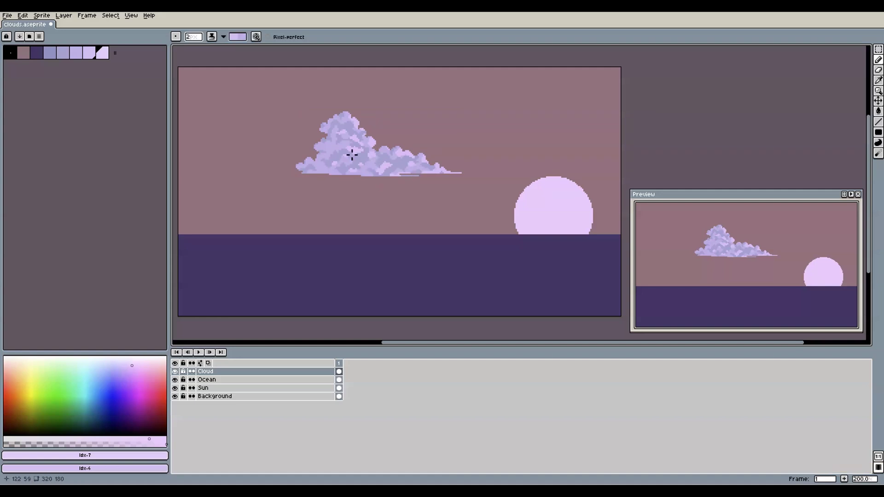
key("x")
key("x")
key("shift+[")
key("[")
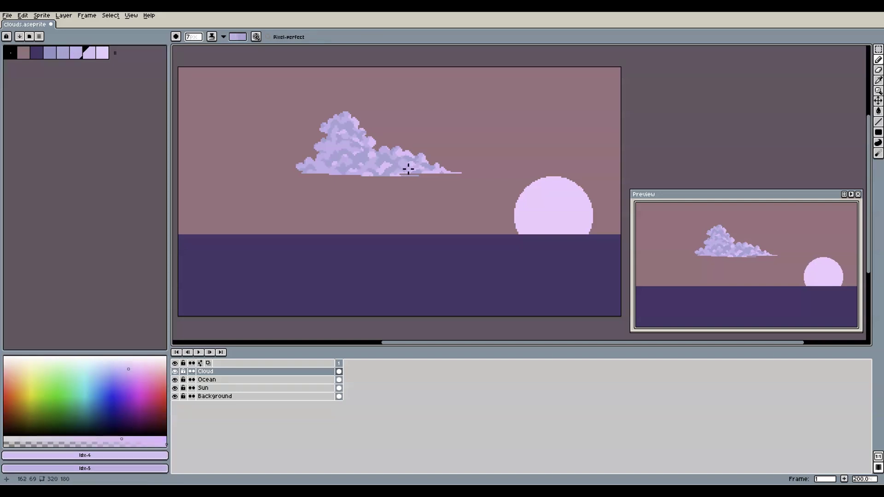
- Step to a darker lavender, save, and set two mid lavenders as the shading range
key("[")
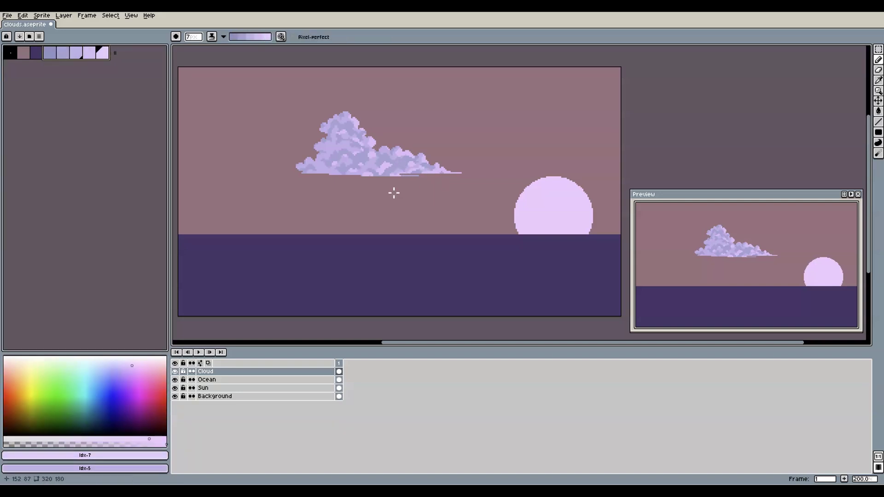
key("ctrl+s")
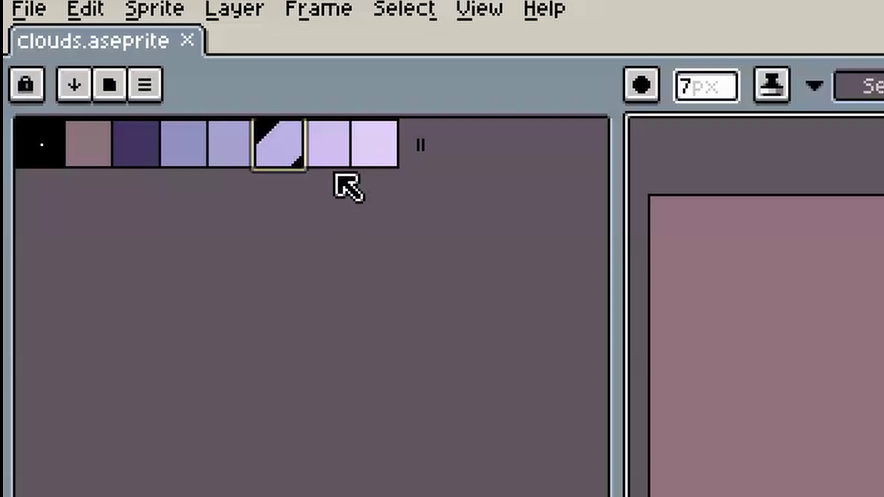
left_click_drag(250, 163, 203, 159)
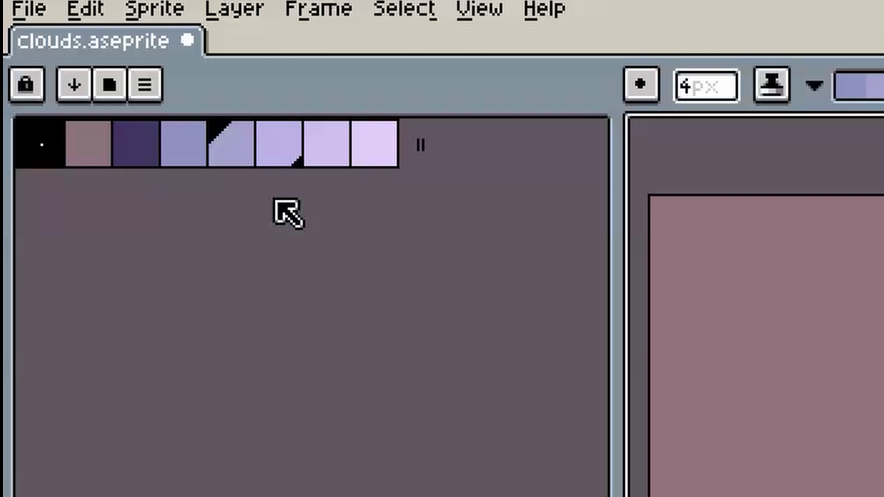
- Set the five lightest lavenders as the ramp and paint 11 px highlights along the cloud's lower edge
left_click_drag(54, 53, 102, 54)
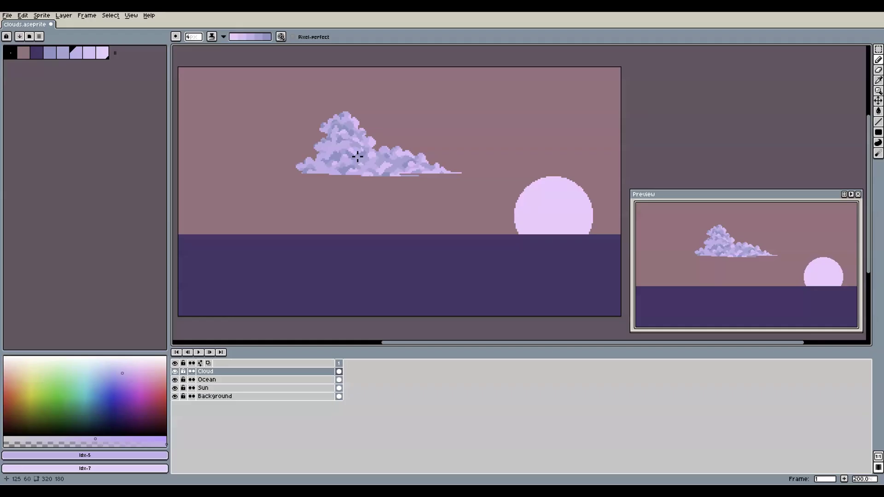
key("minus")
key("minus")
mouse_move(359, 182)
left_mouse_down()
mouse_move(410, 165)
mouse_move(455, 172)
mouse_move(367, 150)
left_mouse_up()
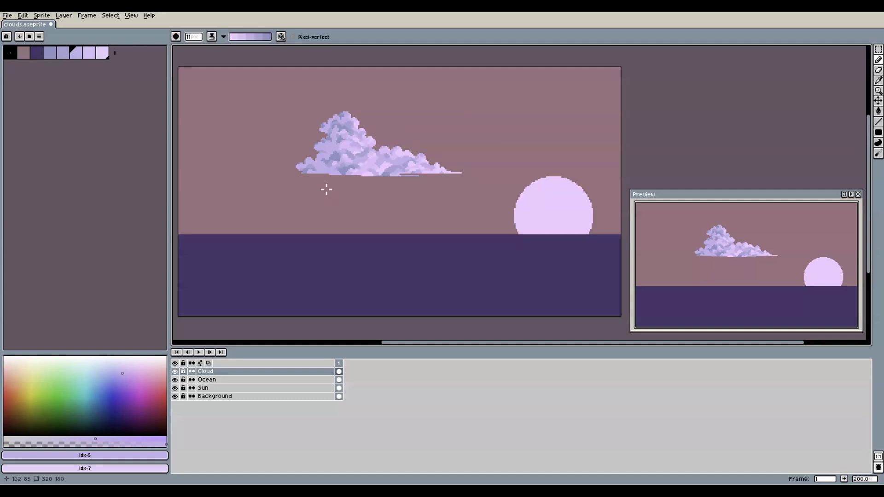
mouse_move(326, 189)
left_mouse_down()
mouse_move(410, 168)
mouse_move(323, 186)
mouse_move(413, 183)
left_mouse_up()
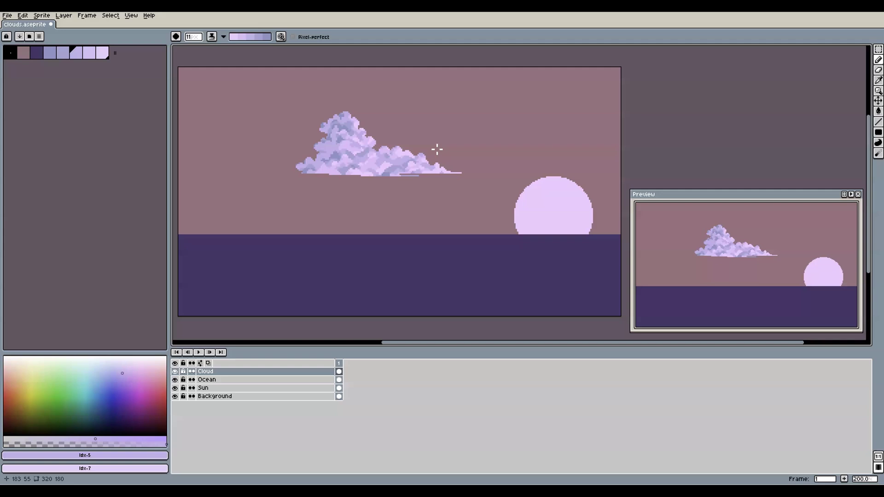
- Refine the highlights, swapping colours and resizing the brush between 4, 7 and 5 px
key("x")
key("minus")
key("minus")
key("minus")
key("minus")
key("minus")
key("minus")
key("minus")
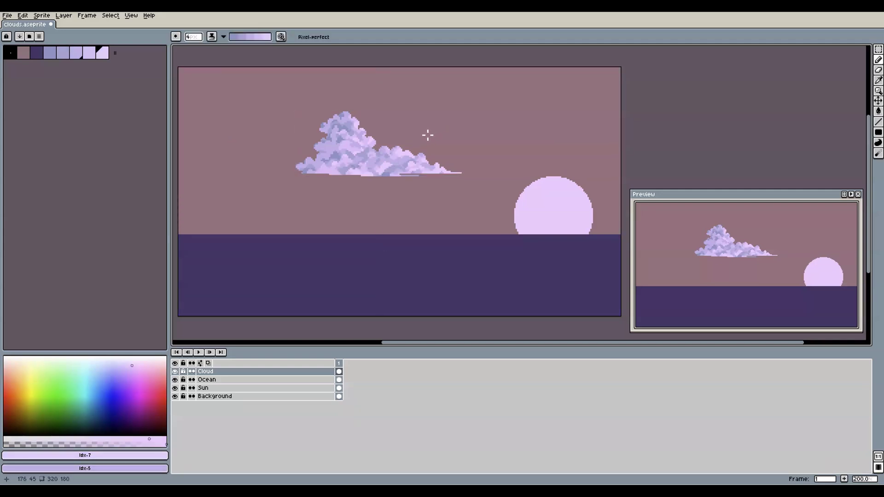
key("plus")
key("plus")
key("plus")
key("x")
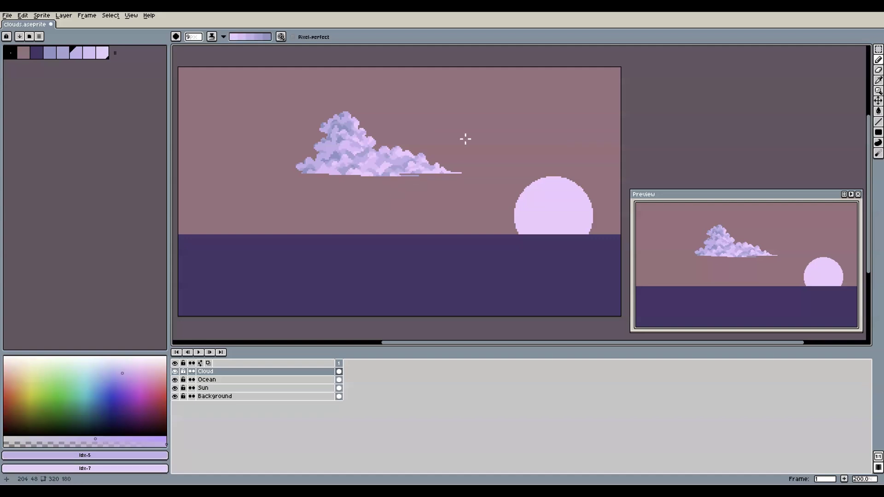
key("minus")
key("minus")
key("minus")
key("minus")
key("x")
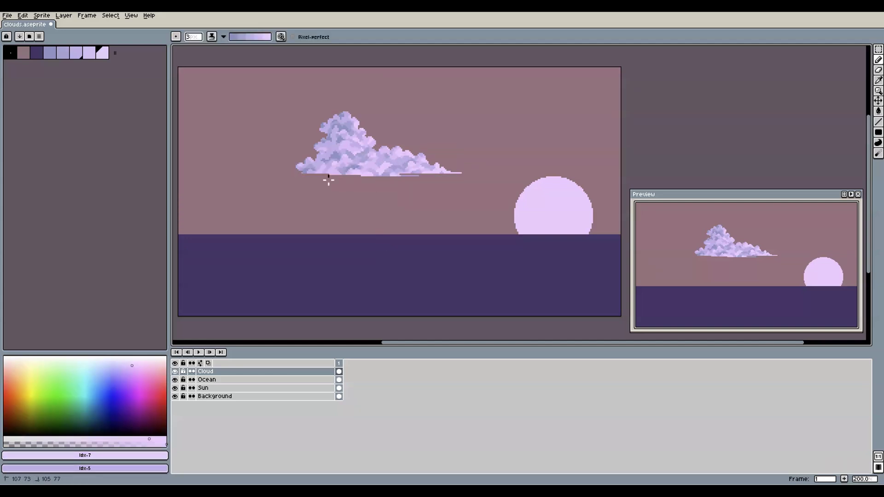
key("x")
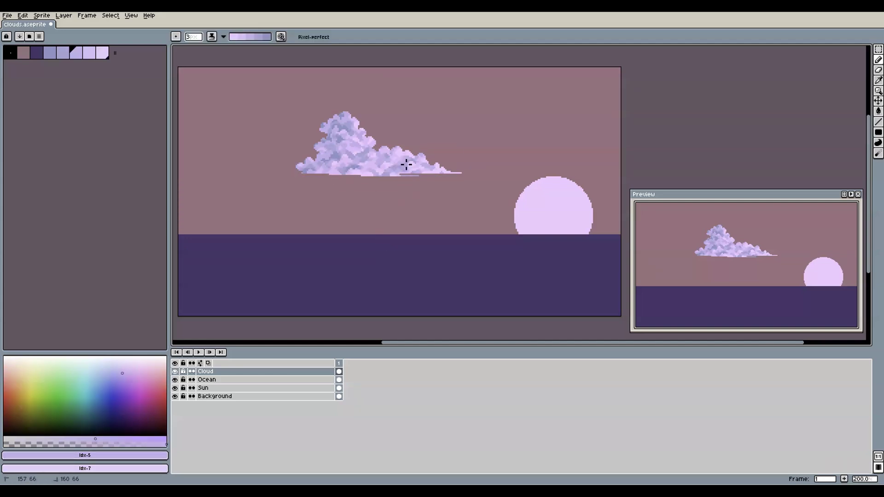